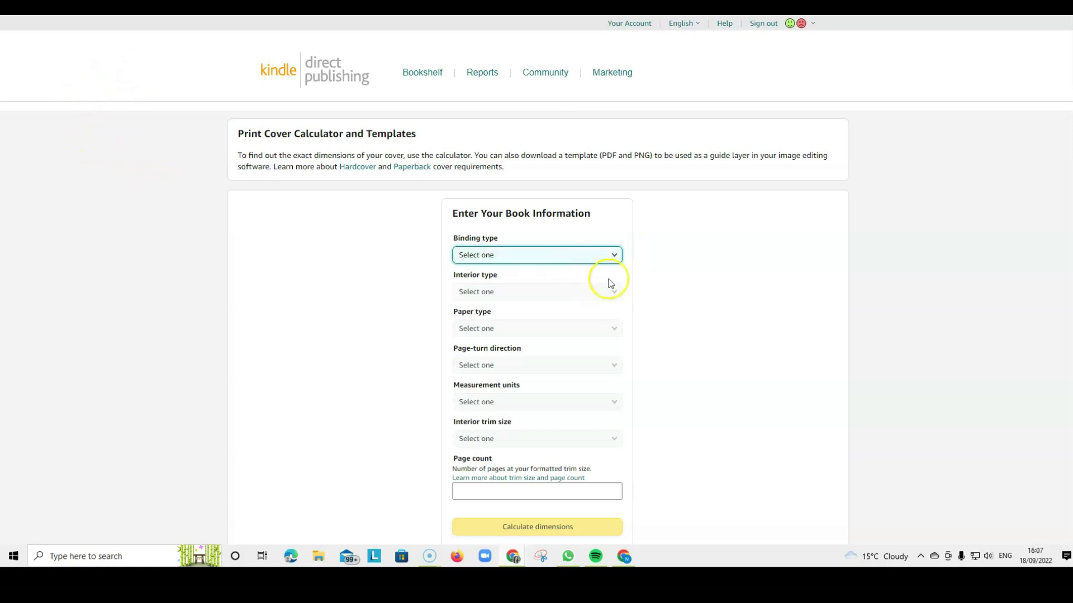
Set the book to paperback binding with a black & white interior and white paper.
left_click(599, 260)
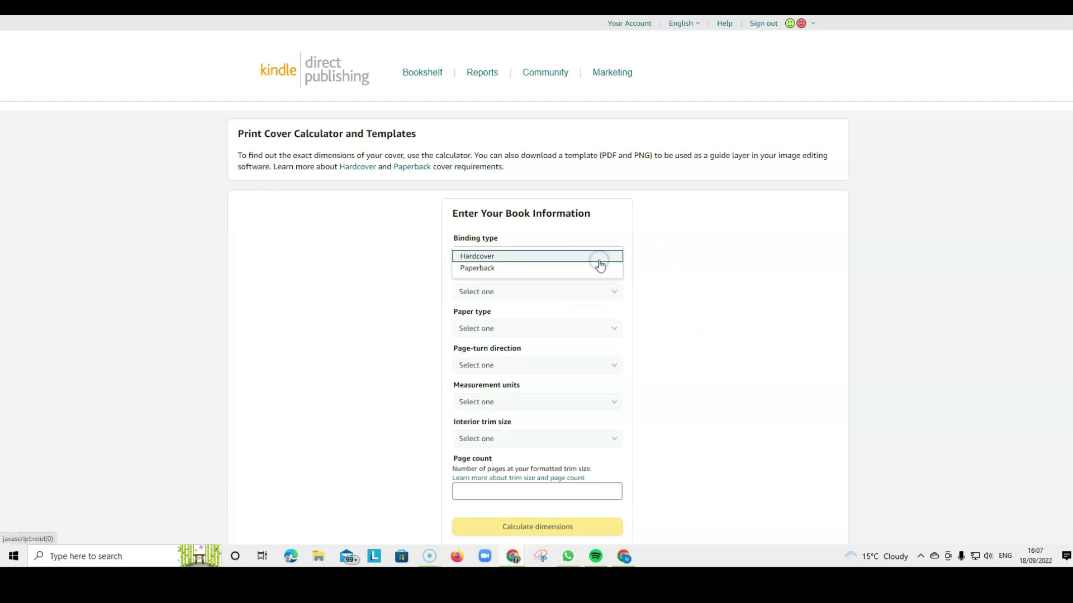
left_click(516, 269)
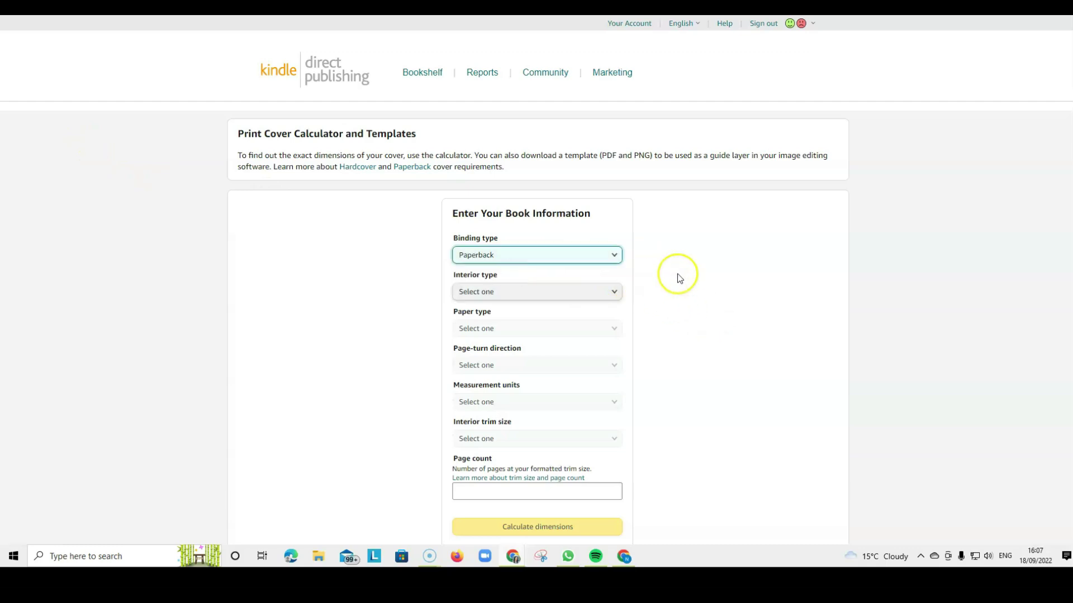
scroll(642, 262, "down", 1)
left_click(577, 236)
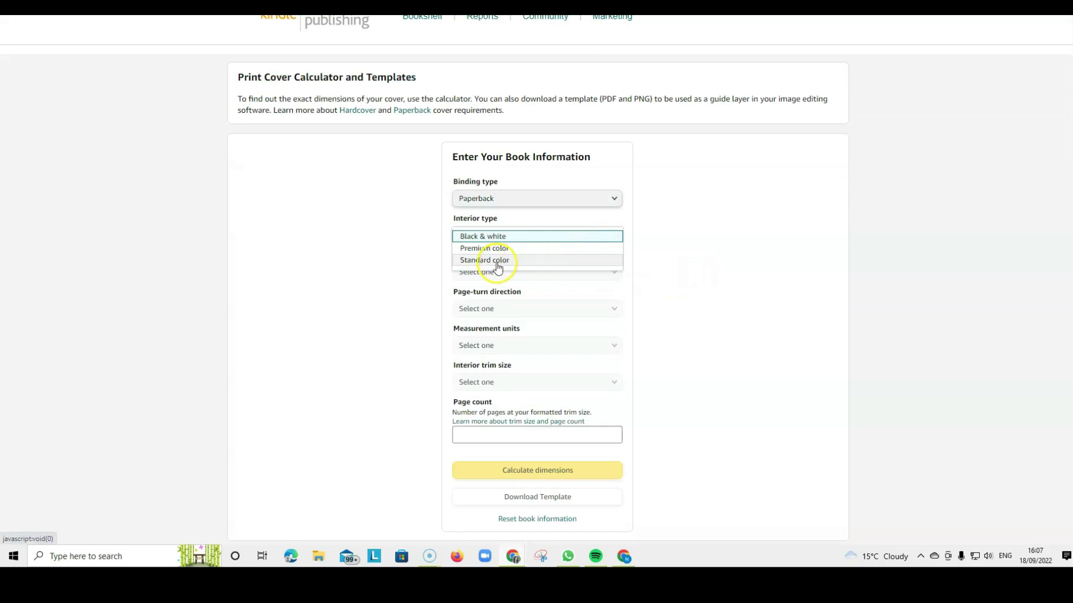
left_click(511, 236)
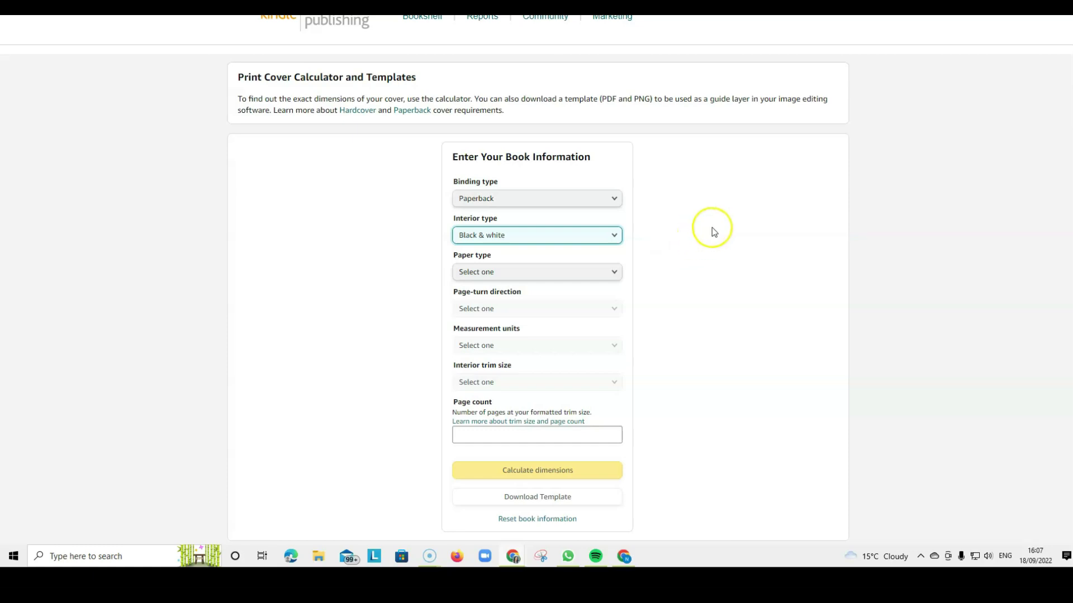
key("Tab")
key("space")
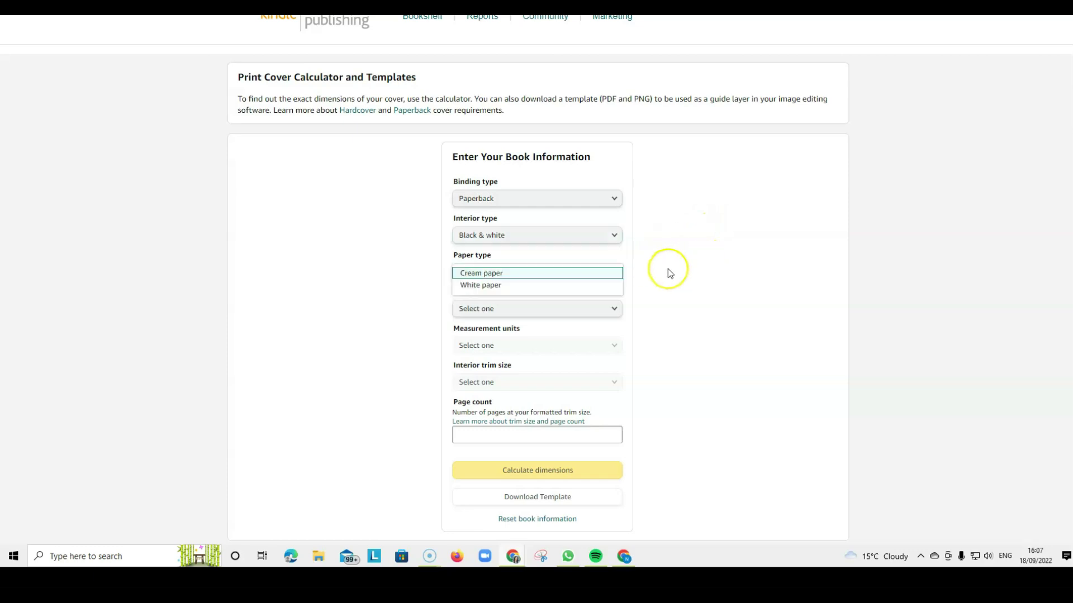
left_click(533, 286)
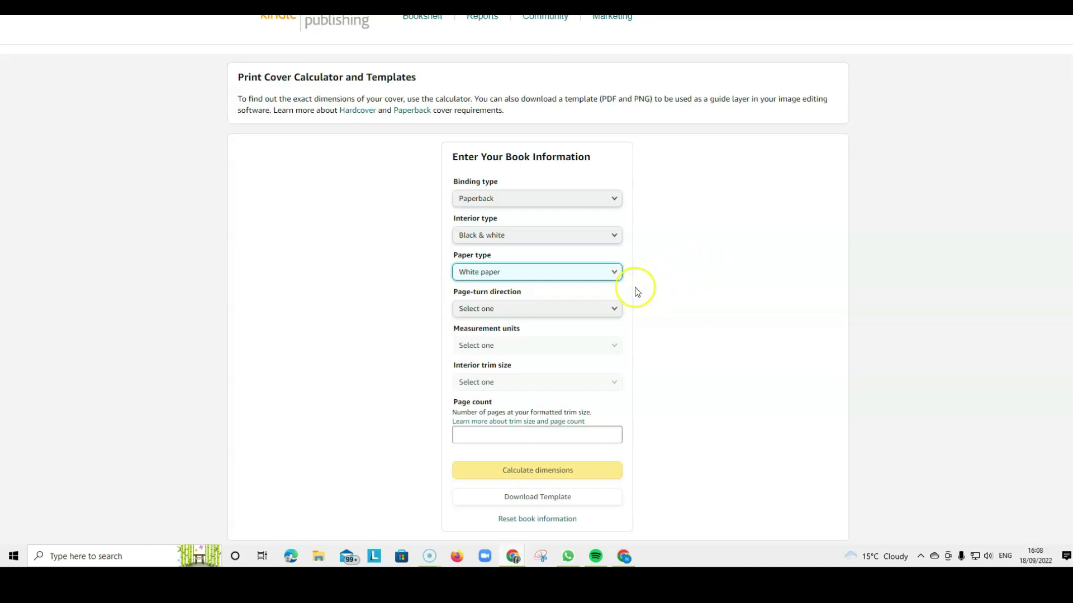
Set the page-turn direction to Left to Right and the measurement units to inches.
left_click(553, 309)
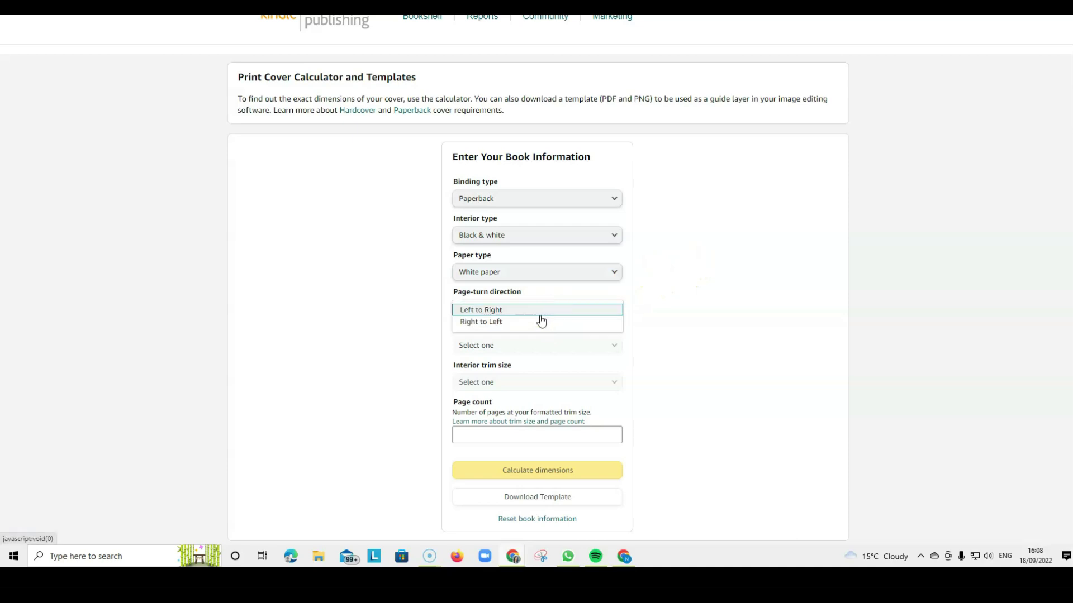
left_click(528, 311)
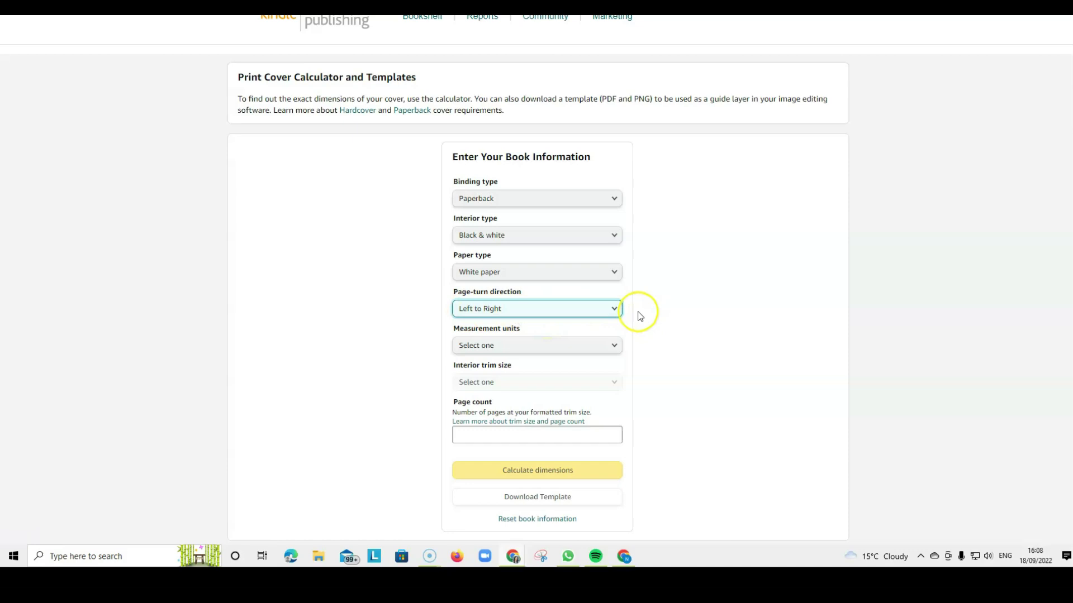
left_click(515, 352)
left_click(484, 350)
scroll(395, 366, "down", 3)
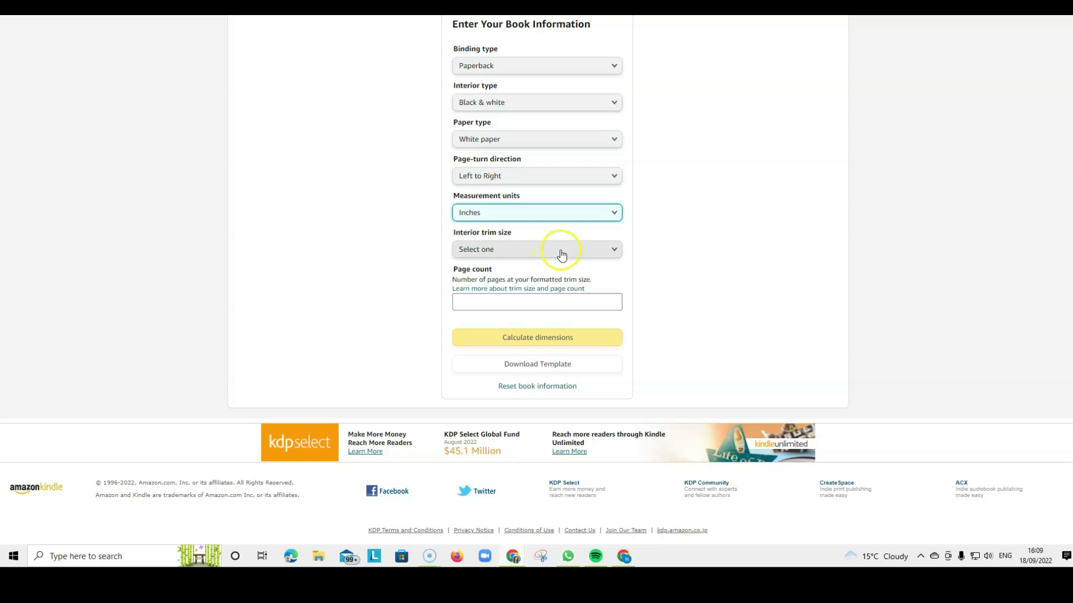
Choose the 8.5 x 11 in interior trim size, enter a page count of 150 and calculate the cover dimensions.
left_click(586, 255)
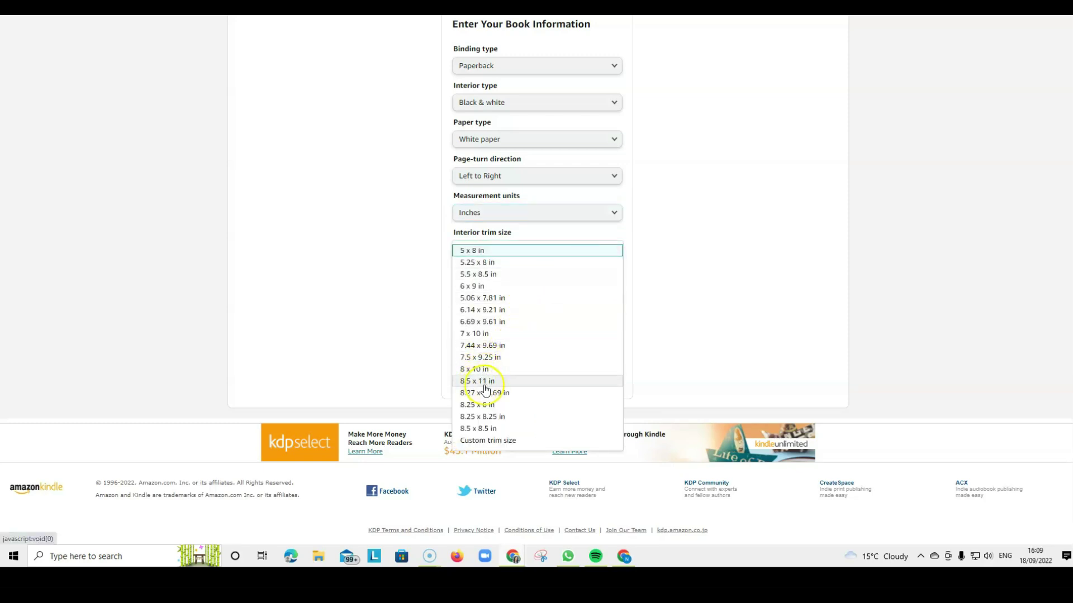
left_click(482, 382)
left_click(493, 303)
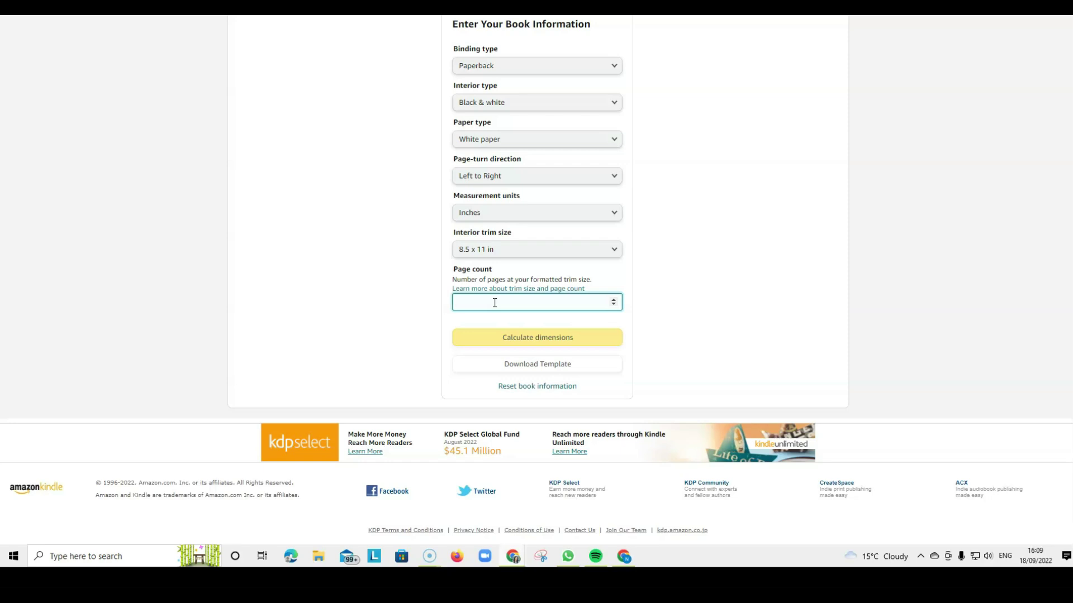
type("150")
left_click(495, 304)
left_click(513, 338)
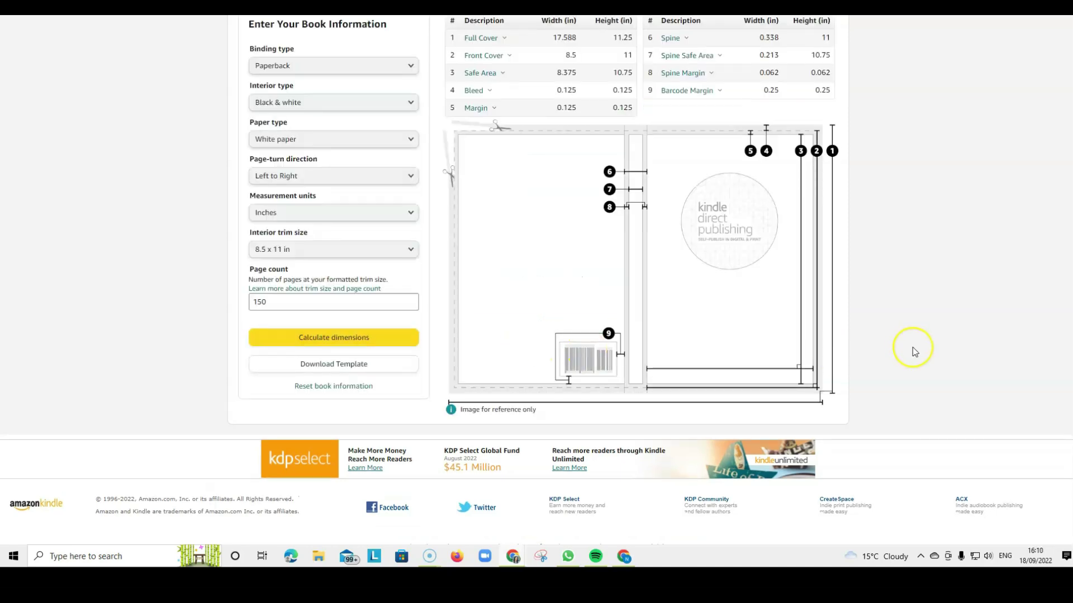
Review the calculated cover dimensions and download the matching cover template.
scroll(889, 342, "up", 3)
scroll(911, 287, "down", 2)
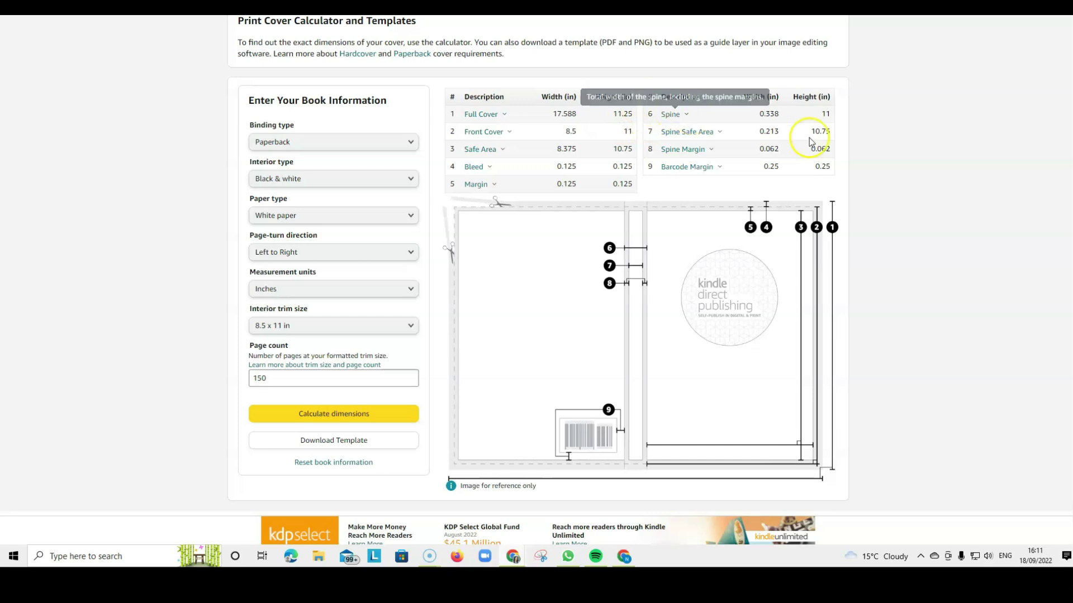
scroll(950, 234, "down", 2)
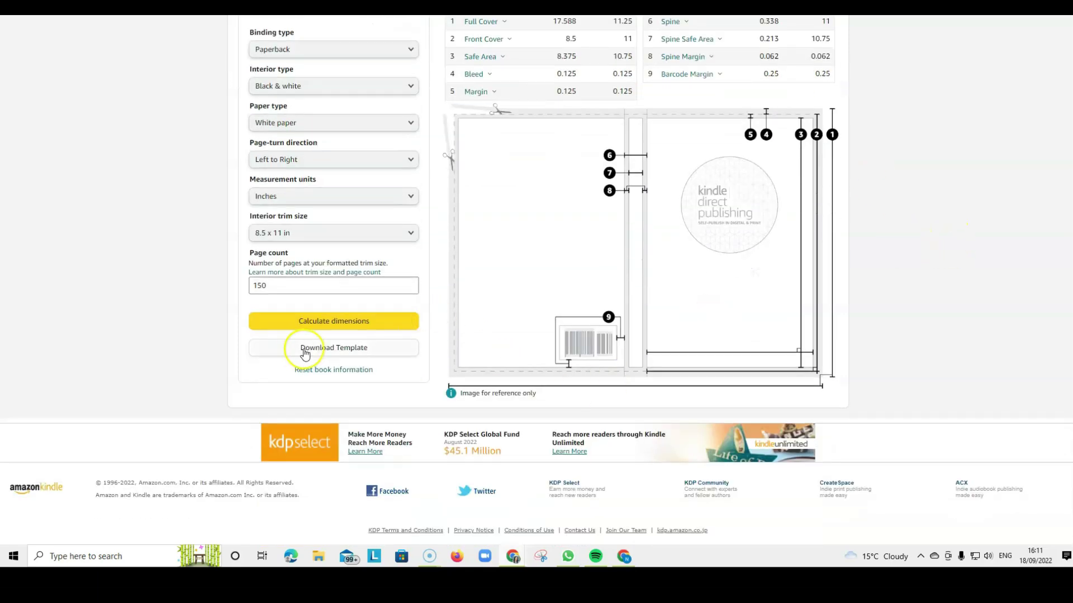
left_click(329, 347)
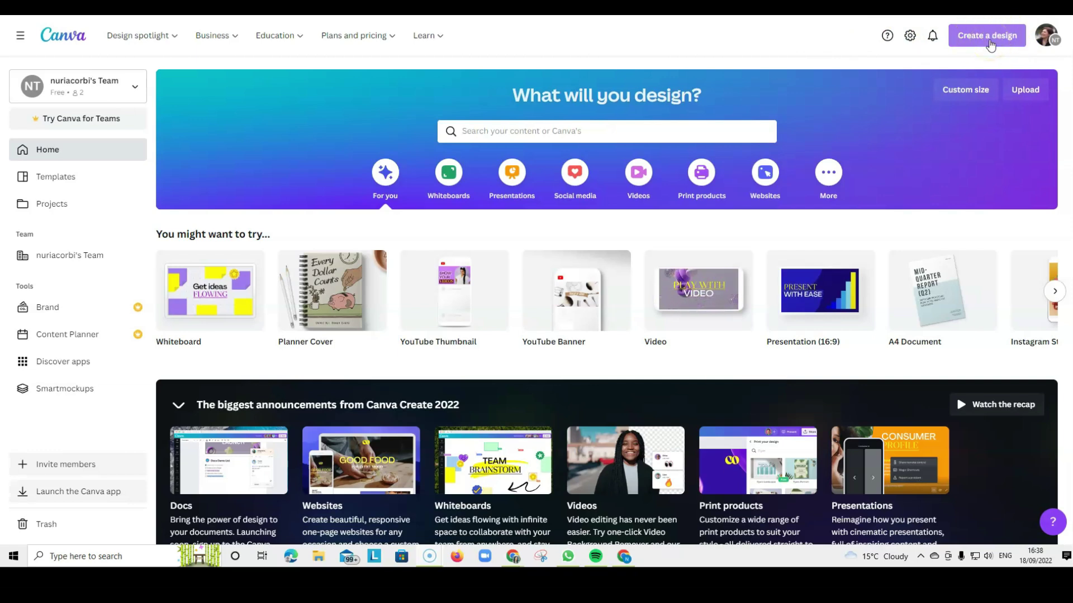
In Canva, create a new custom-size design 17.588 in wide and 11.25 in high.
left_click(998, 38)
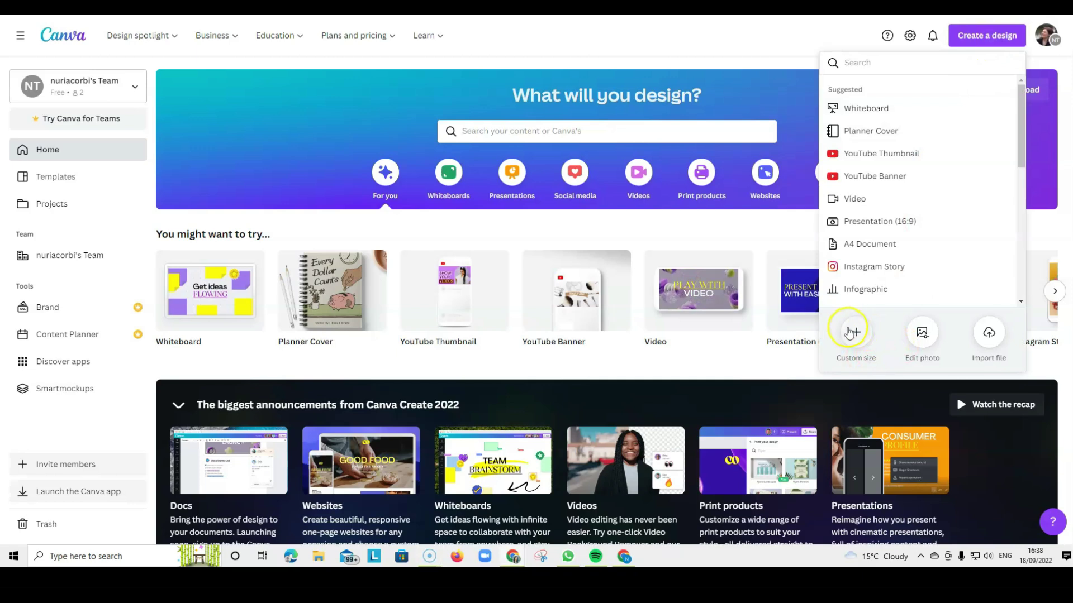
left_click(857, 342)
left_click(876, 113)
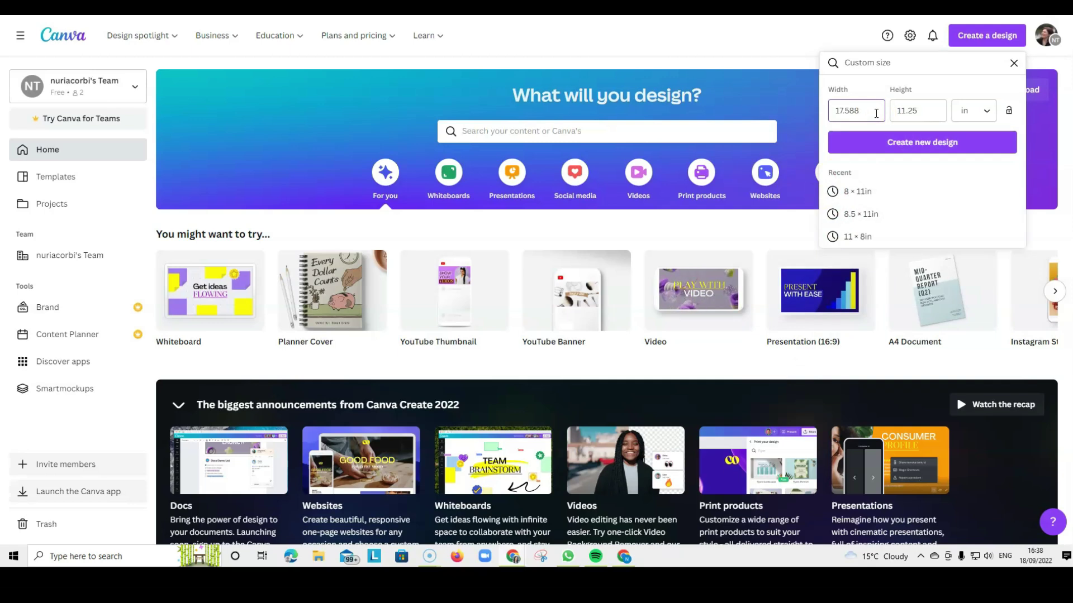
left_click(906, 115)
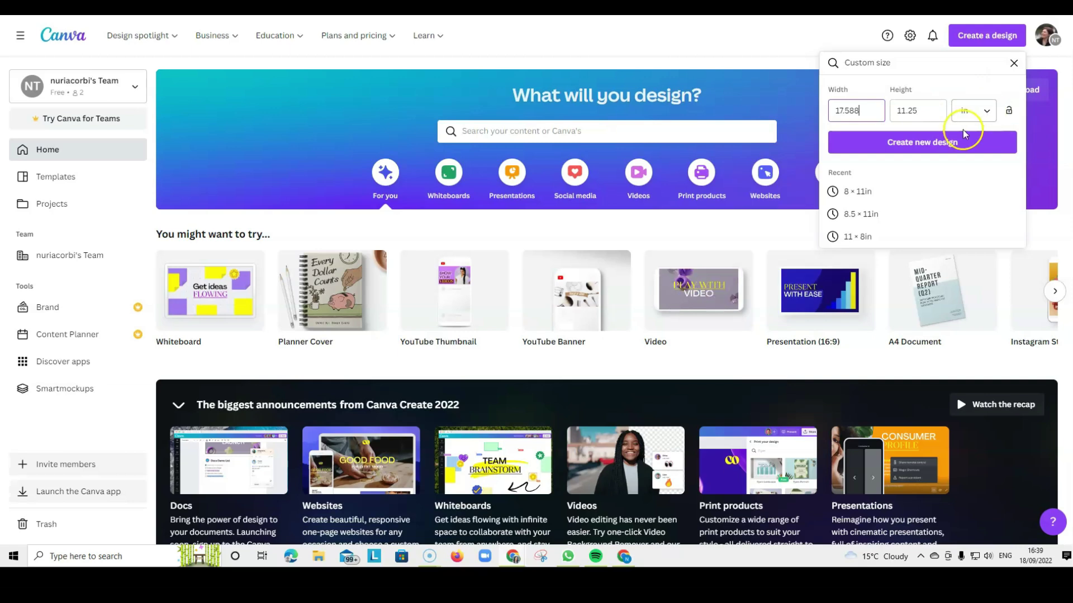
left_click(948, 149)
left_click(948, 149)
left_click(334, 203)
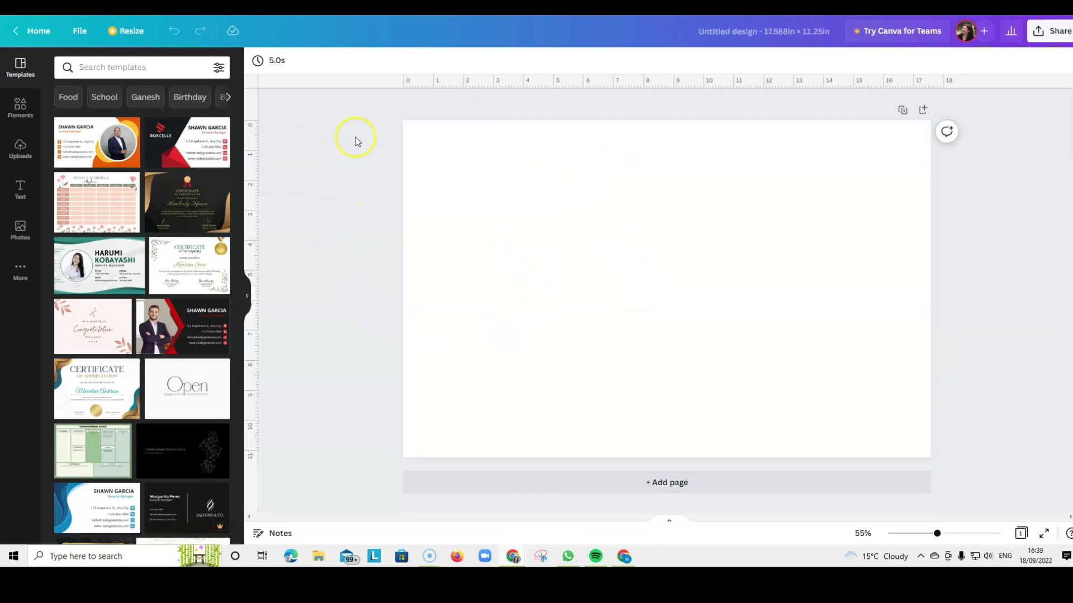
Place the uploaded paperback cover template image for the 8.5 x 11 in book on the blank page and enlarge it to fill the page.
left_click(18, 148)
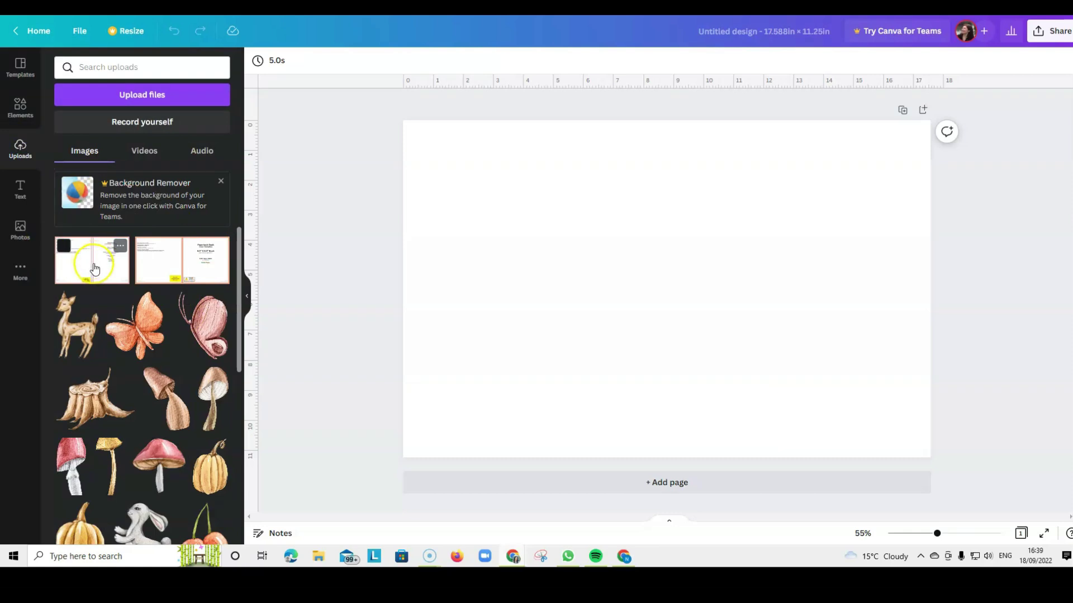
left_click(94, 269)
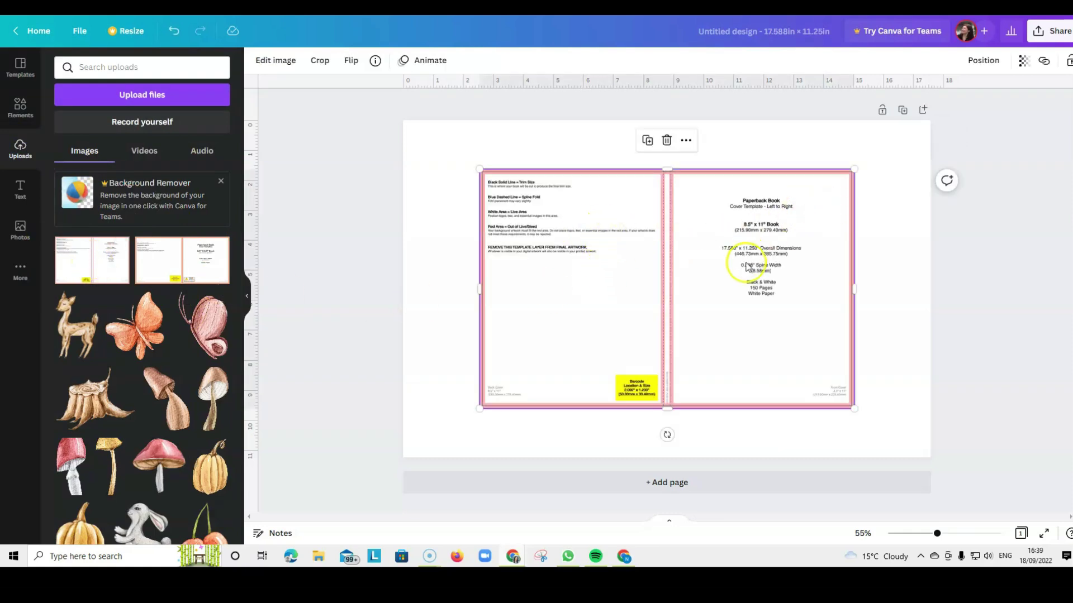
left_click_drag(746, 267, 746, 294)
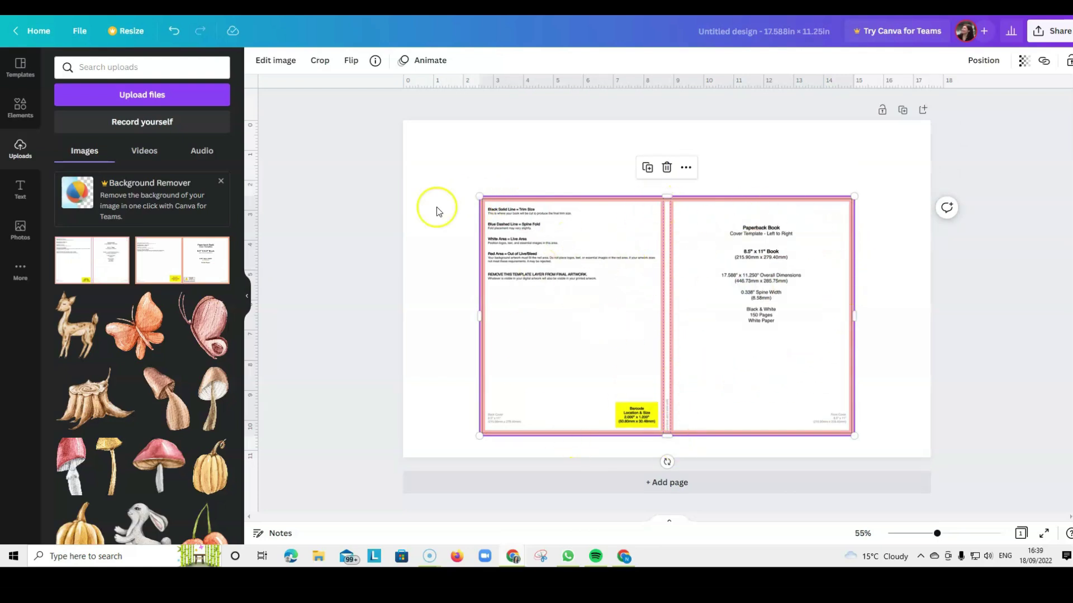
left_click_drag(481, 194, 418, 124)
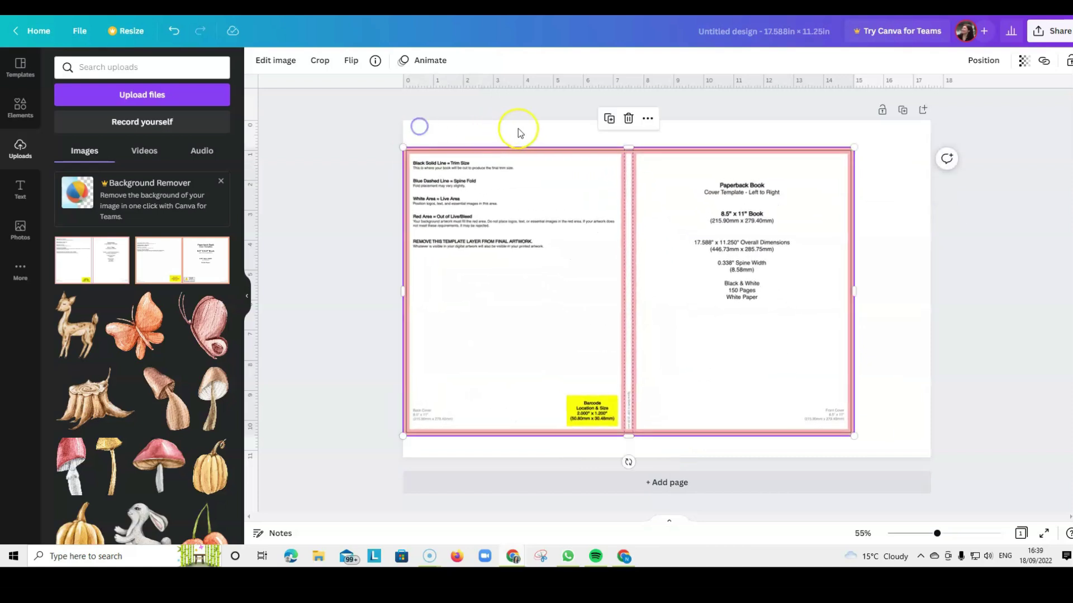
left_click_drag(850, 150, 904, 132)
left_click_drag(905, 443, 928, 460)
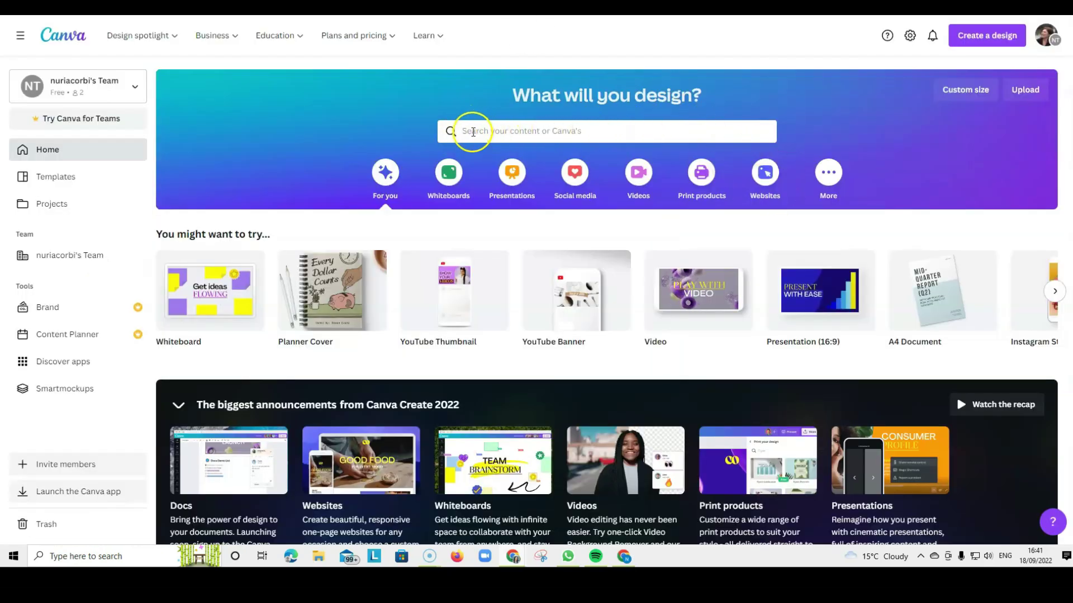
Search Canva for "planner covers" and browse the template results for cover design ideas.
left_click(473, 131)
type("planner covers")
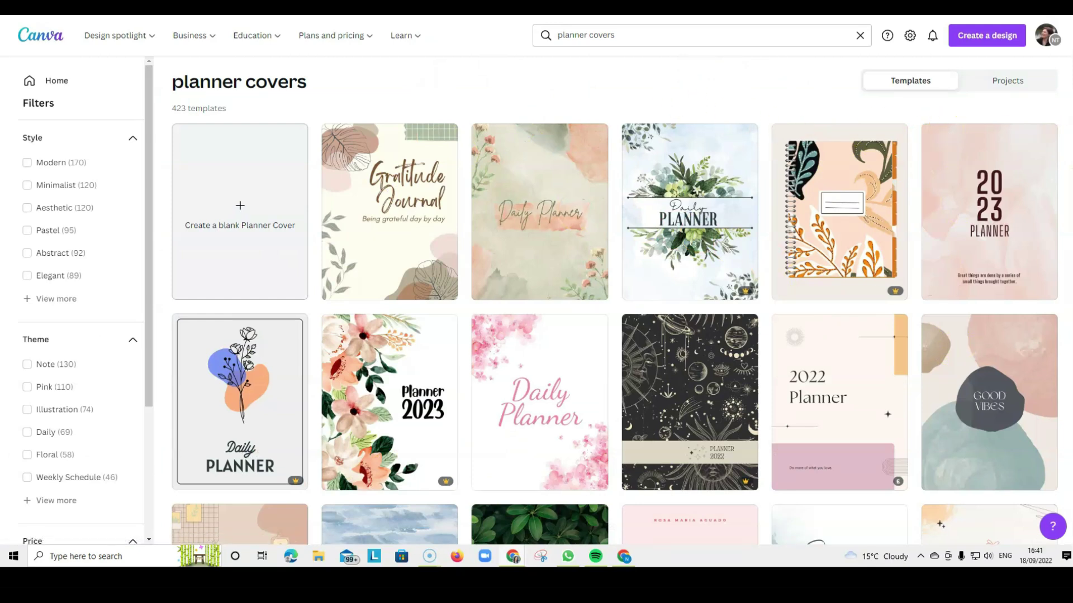
scroll(615, 302, "down", 1)
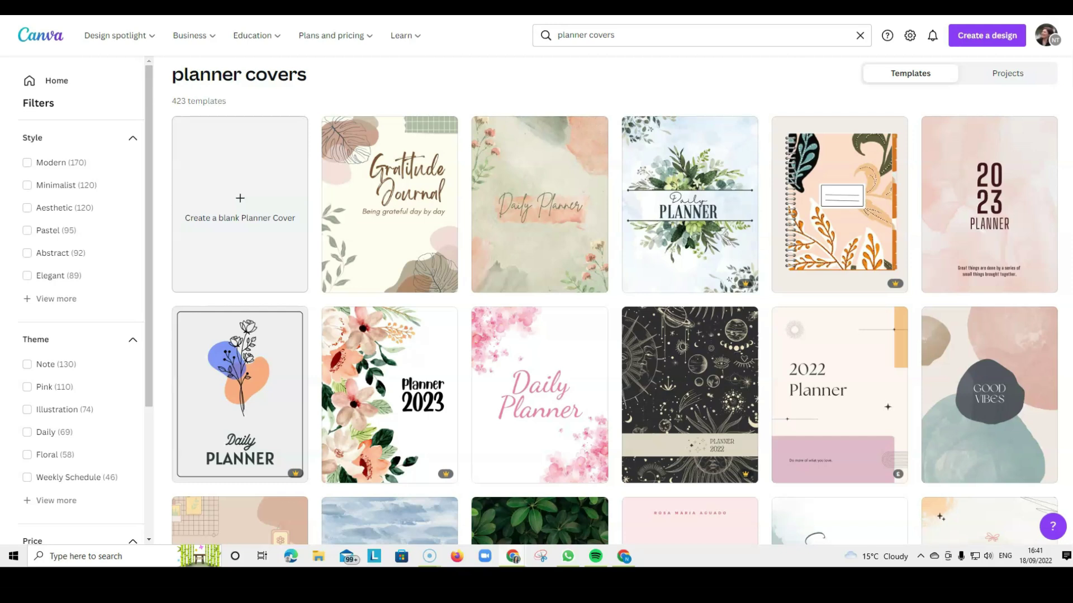
scroll(909, 247, "down", 10)
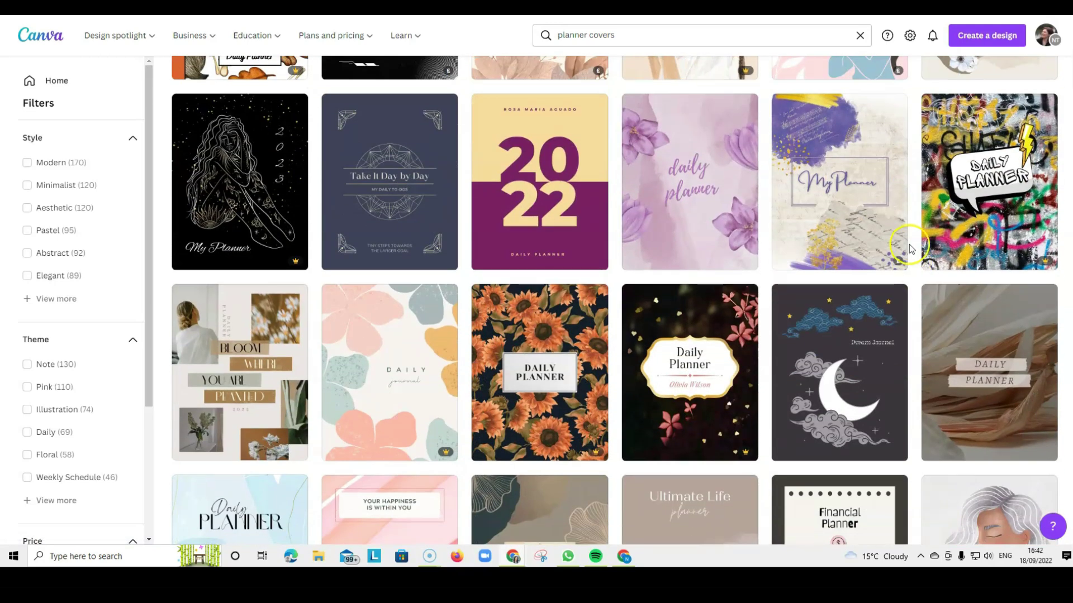
scroll(760, 234, "down", 6)
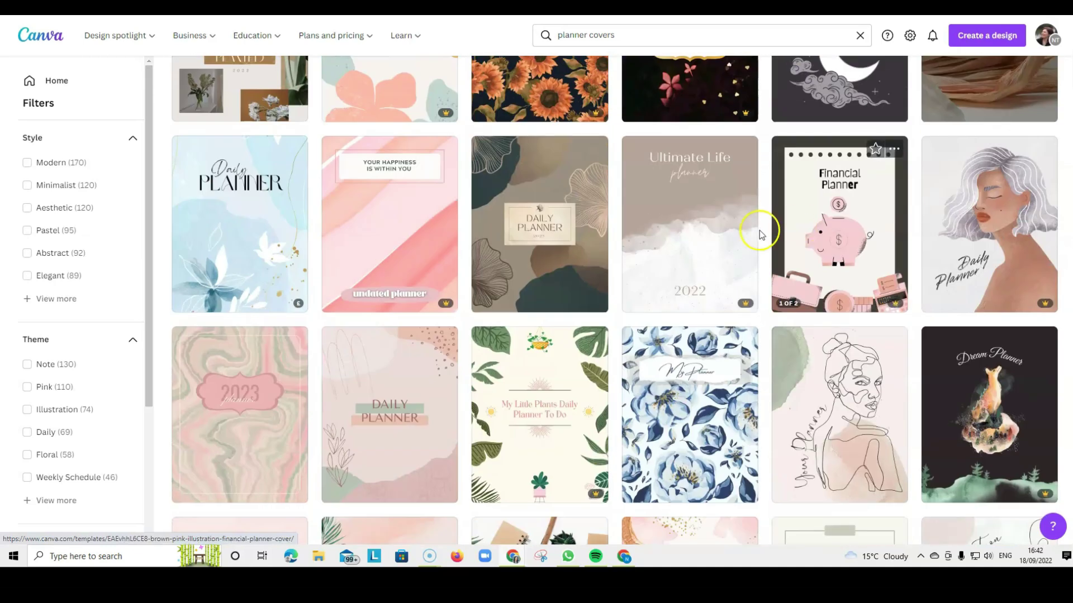
scroll(635, 220, "up", 4)
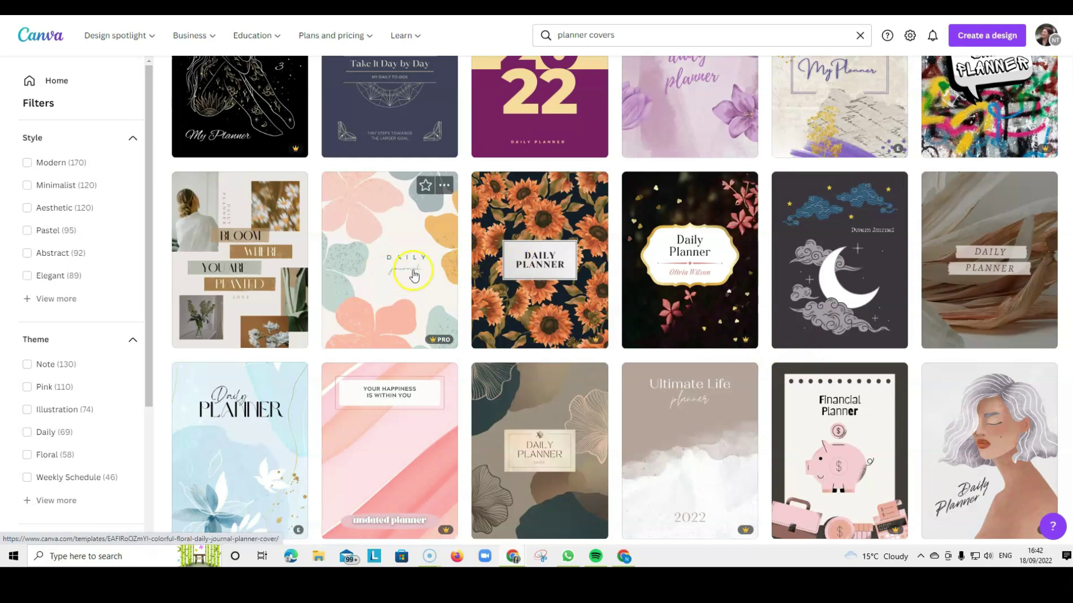
scroll(419, 271, "down", 2)
scroll(418, 271, "down", 6)
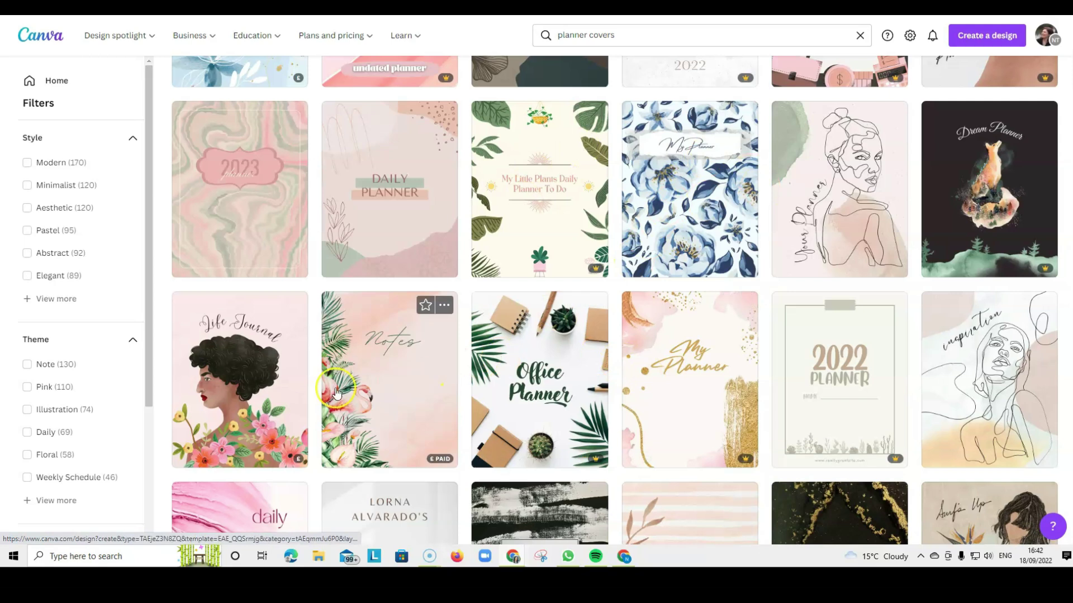
scroll(614, 257, "down", 3)
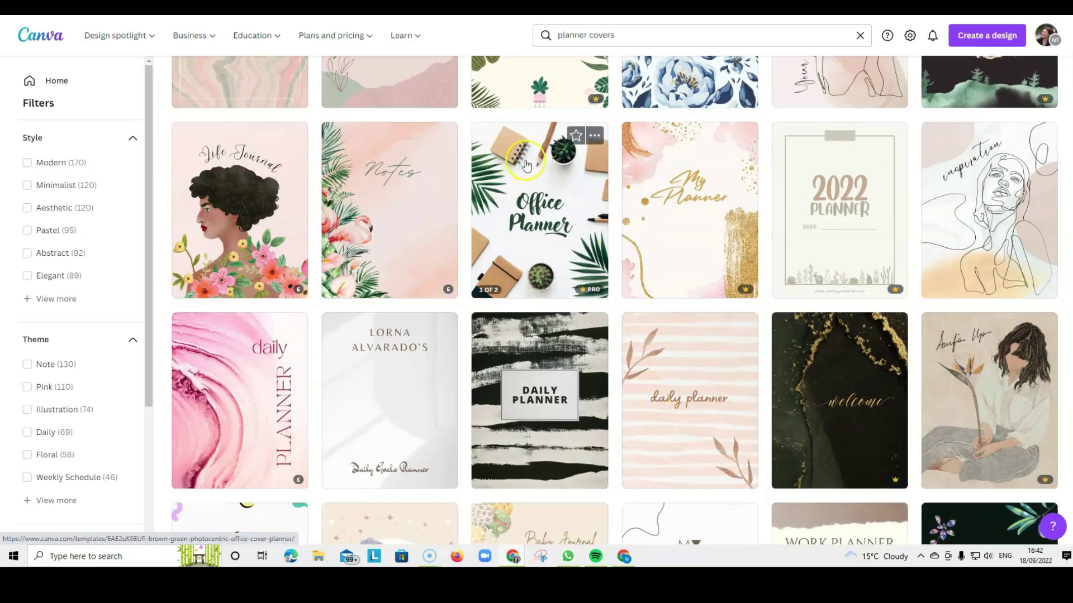
scroll(592, 291, "down", 3)
scroll(590, 343, "down", 3)
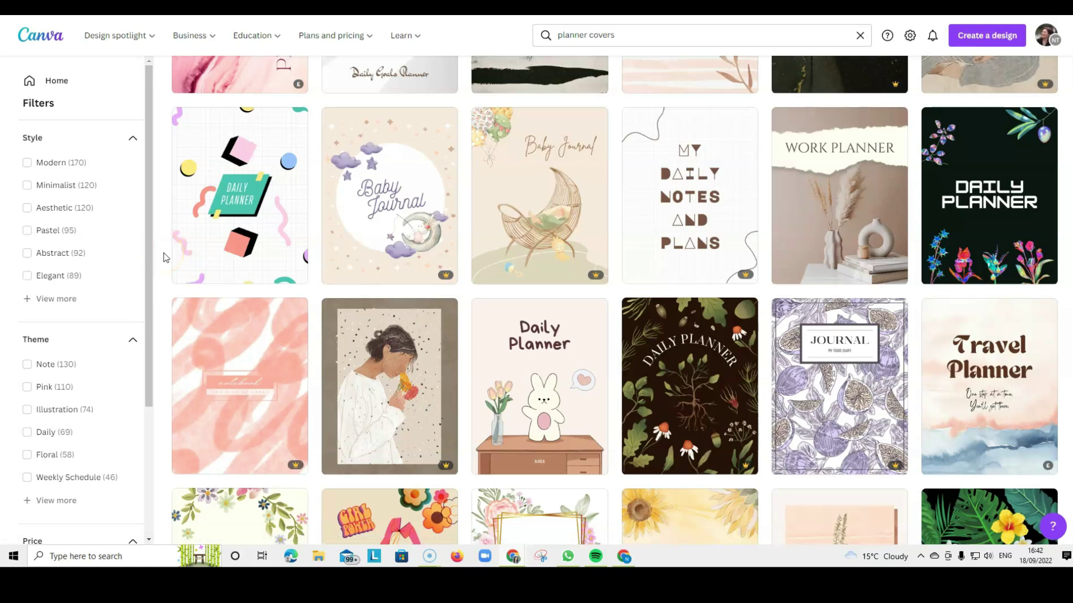
left_click(1054, 287)
scroll(692, 281, "down", 8)
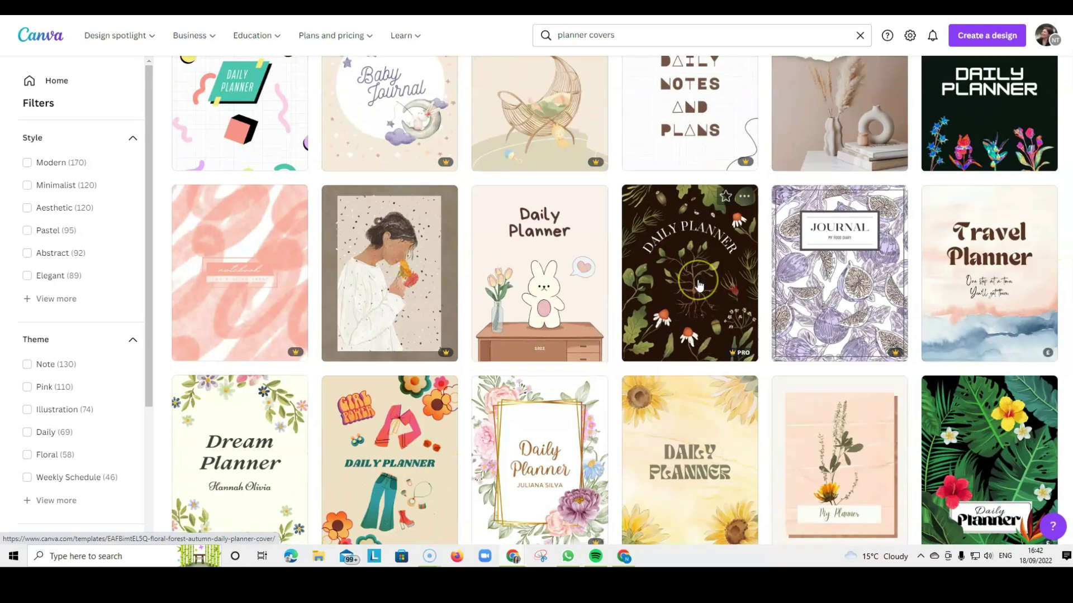
scroll(699, 285, "down", 10)
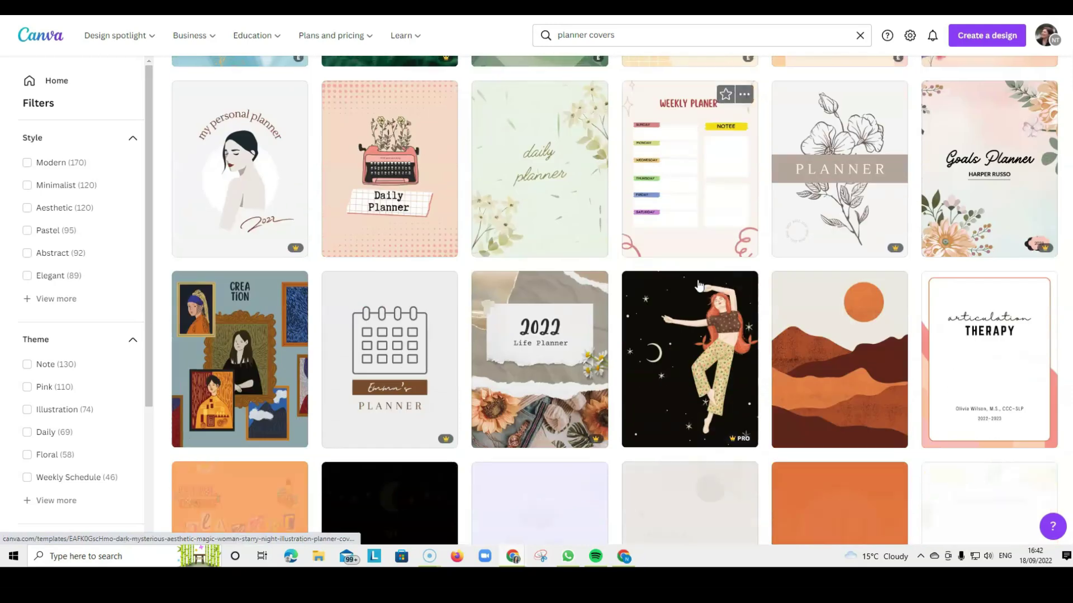
scroll(698, 286, "down", 10)
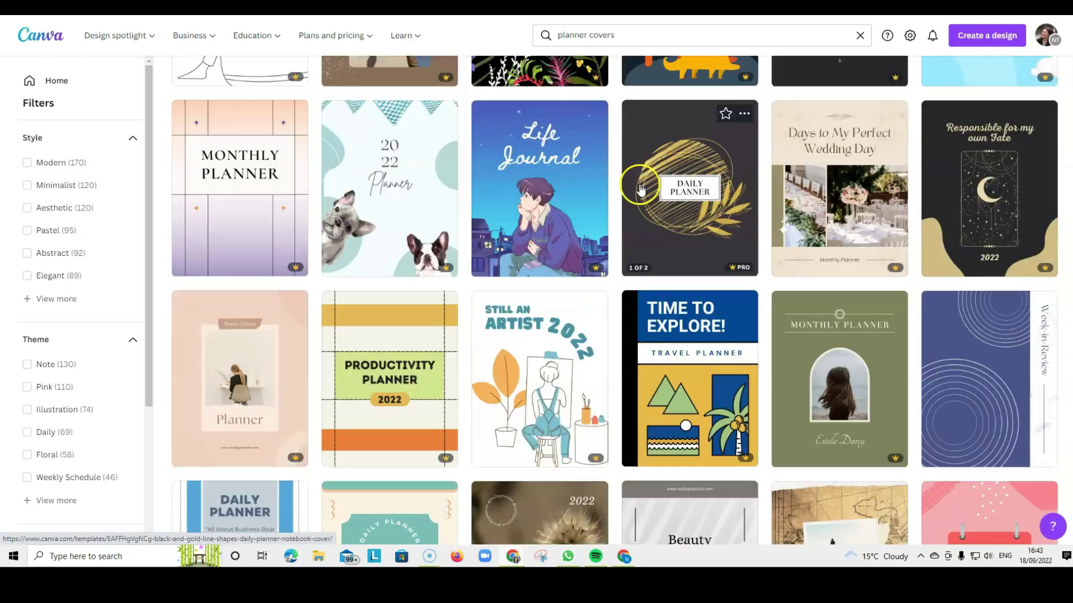
Compare the planner cover templates in the search results to choose one whose title layout can be reused.
left_click(442, 140)
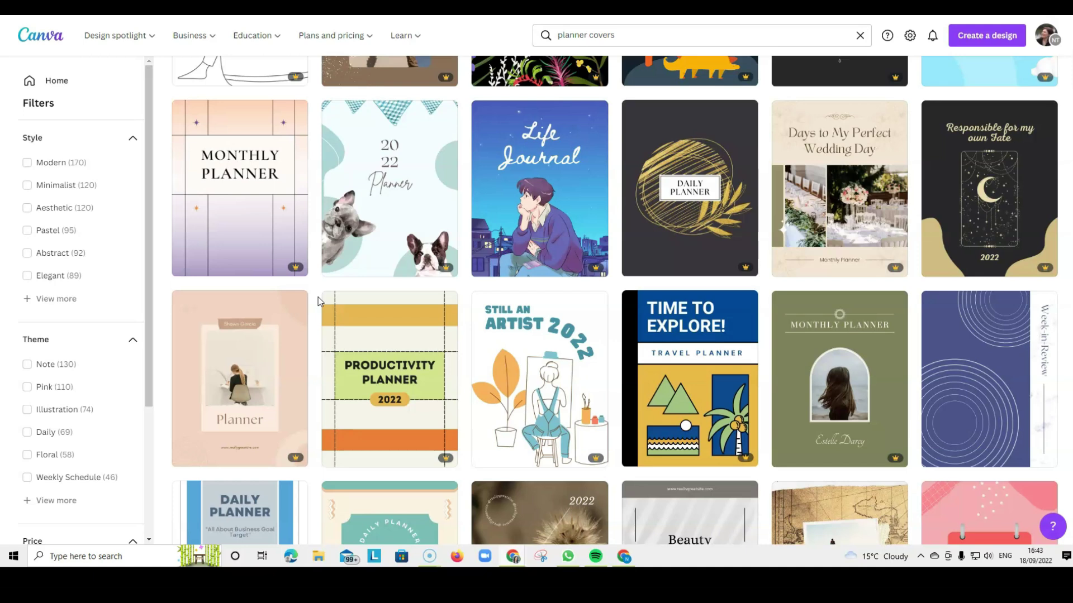
left_click(369, 159)
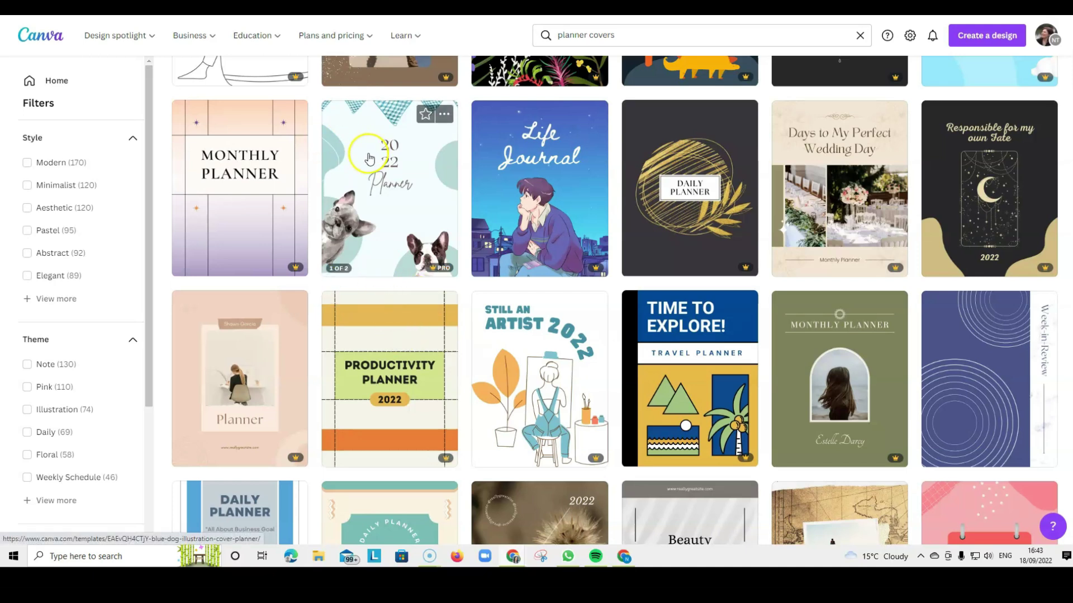
left_click(397, 165)
key("Escape")
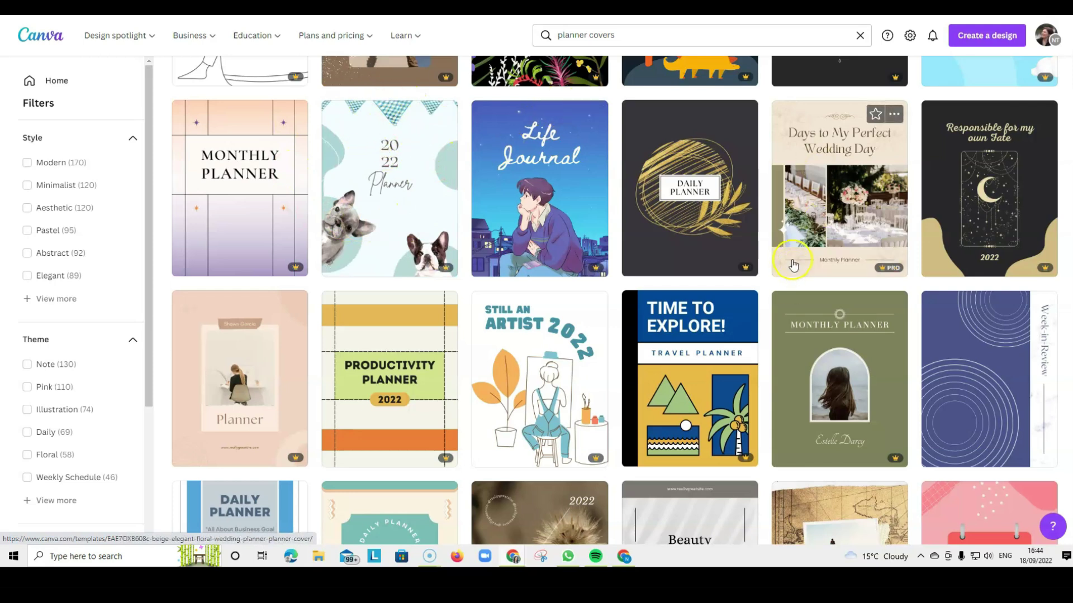
scroll(794, 265, "down", 2)
scroll(793, 264, "up", 10)
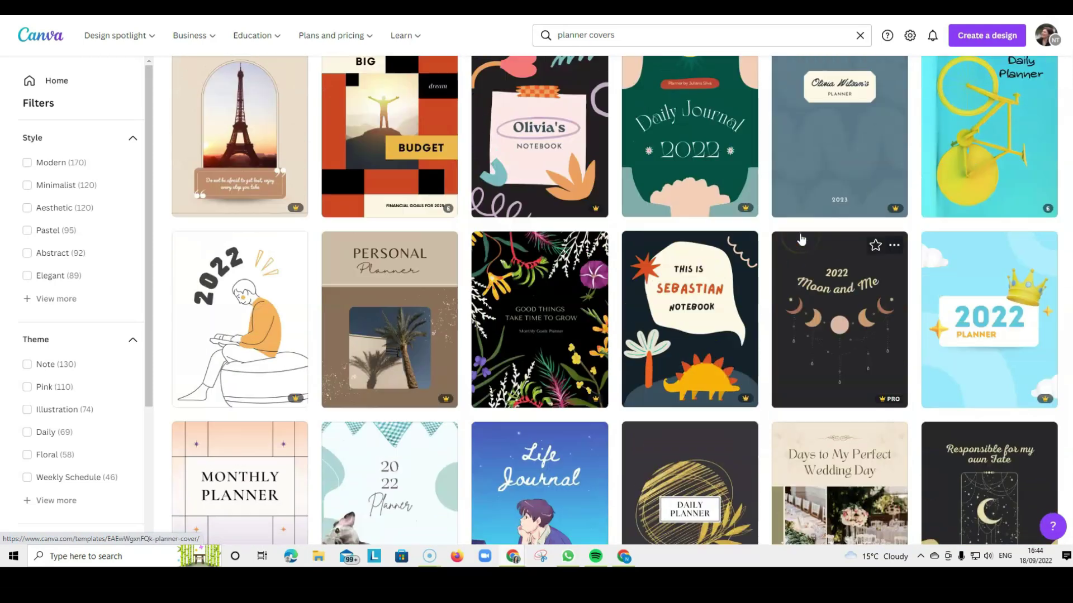
scroll(801, 240, "up", 5)
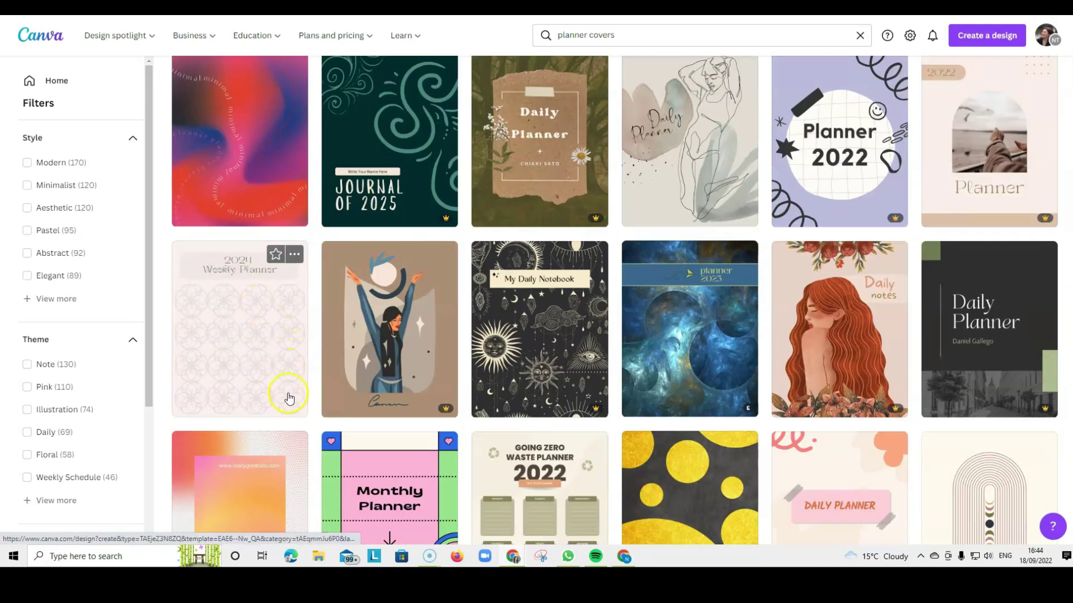
scroll(272, 329, "up", 2)
scroll(272, 329, "down", 1)
scroll(275, 347, "up", 7)
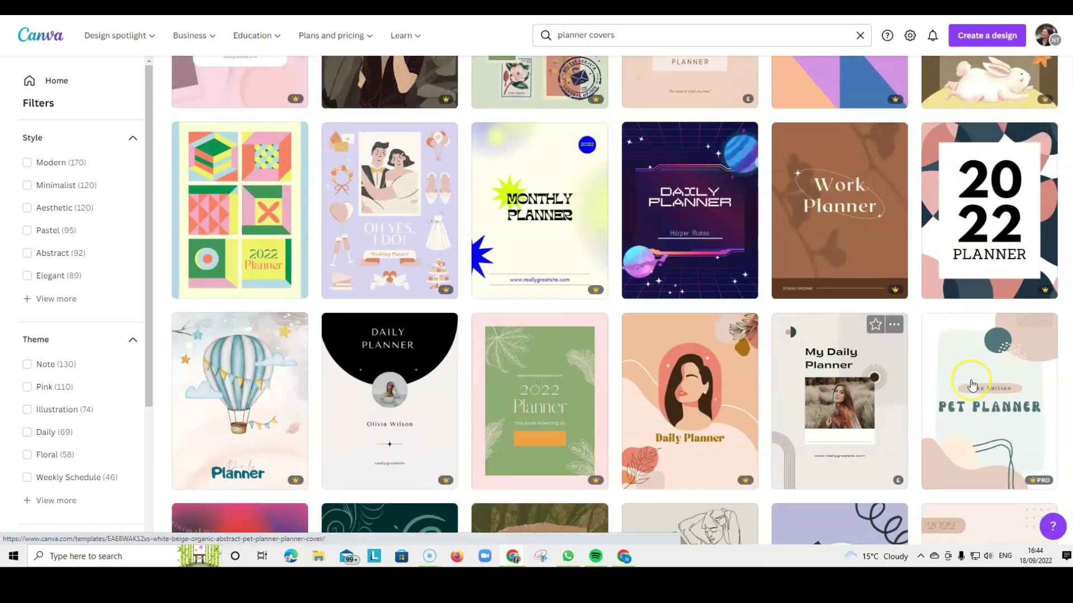
scroll(691, 323, "up", 7)
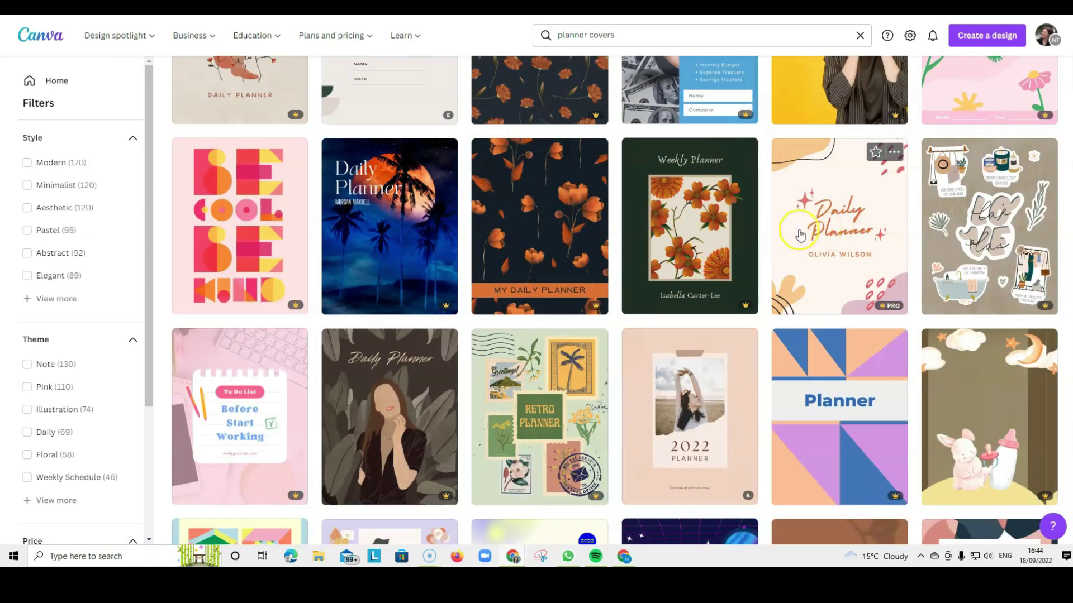
scroll(855, 269, "up", 4)
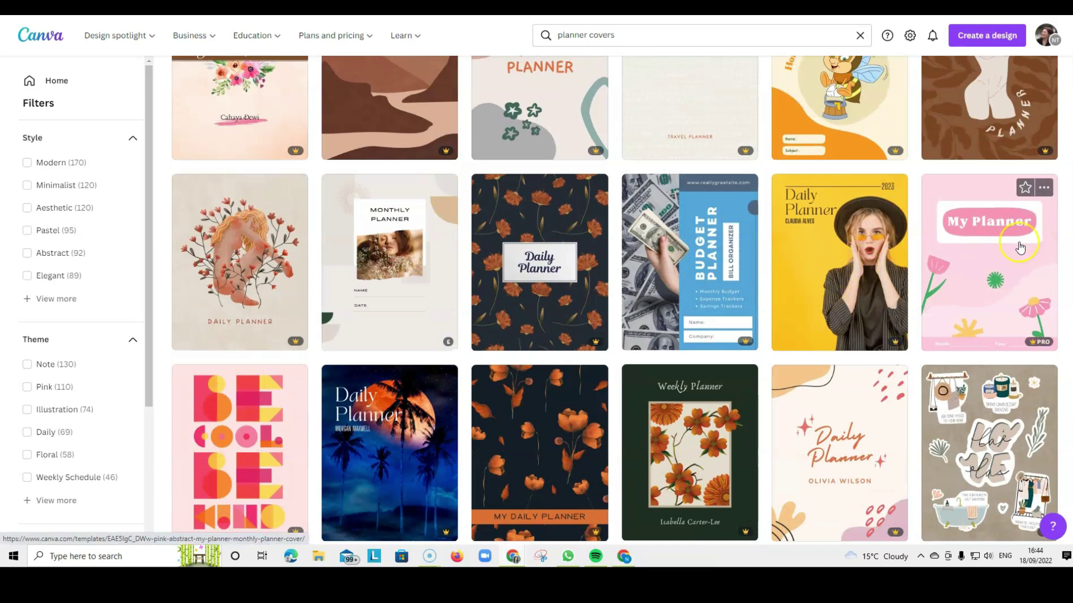
scroll(883, 204, "up", 3)
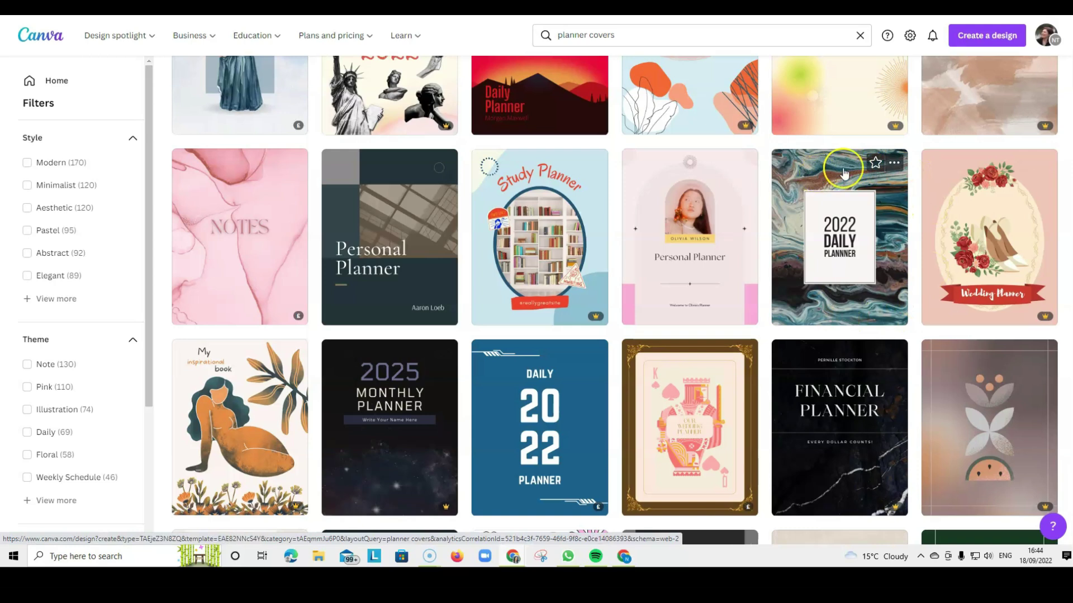
Open the marbled "2022 Daily Planner" cover template and copy its title panel together with the text and outline.
left_click(831, 217)
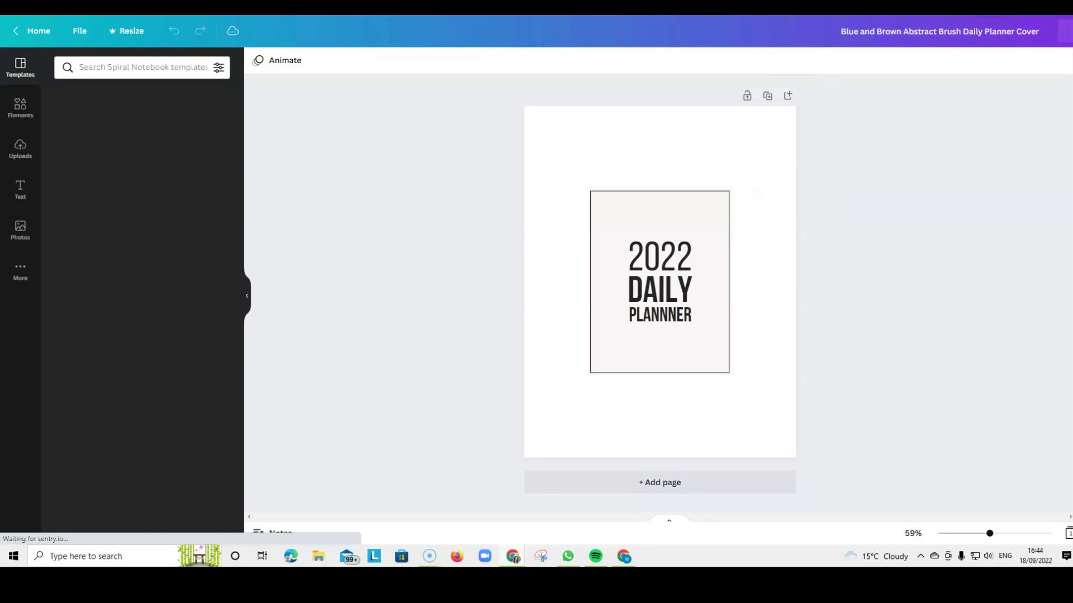
left_click_drag(569, 164, 699, 346)
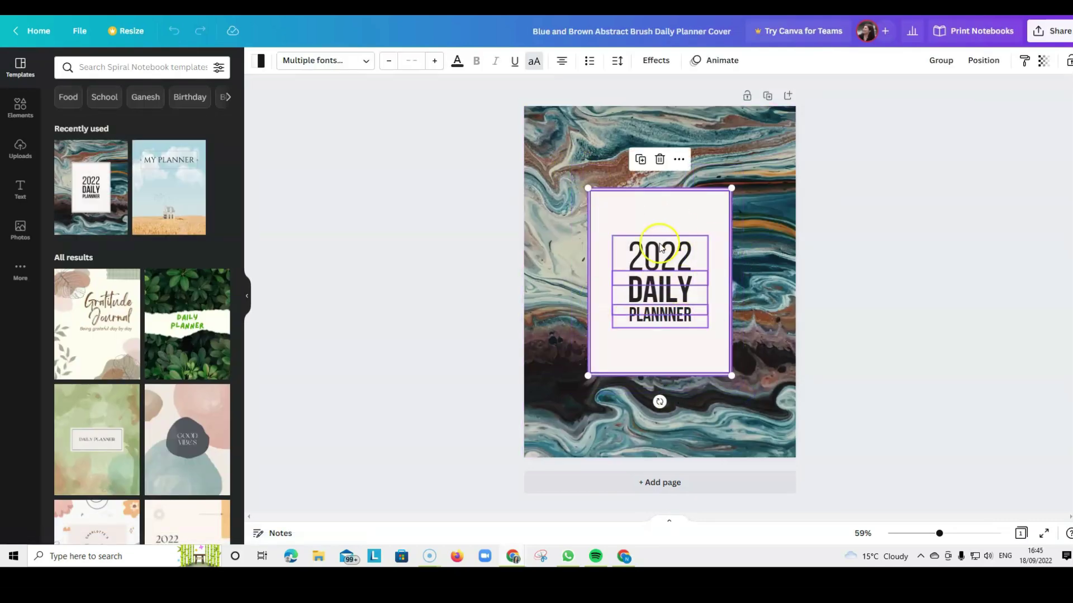
right_click(676, 213)
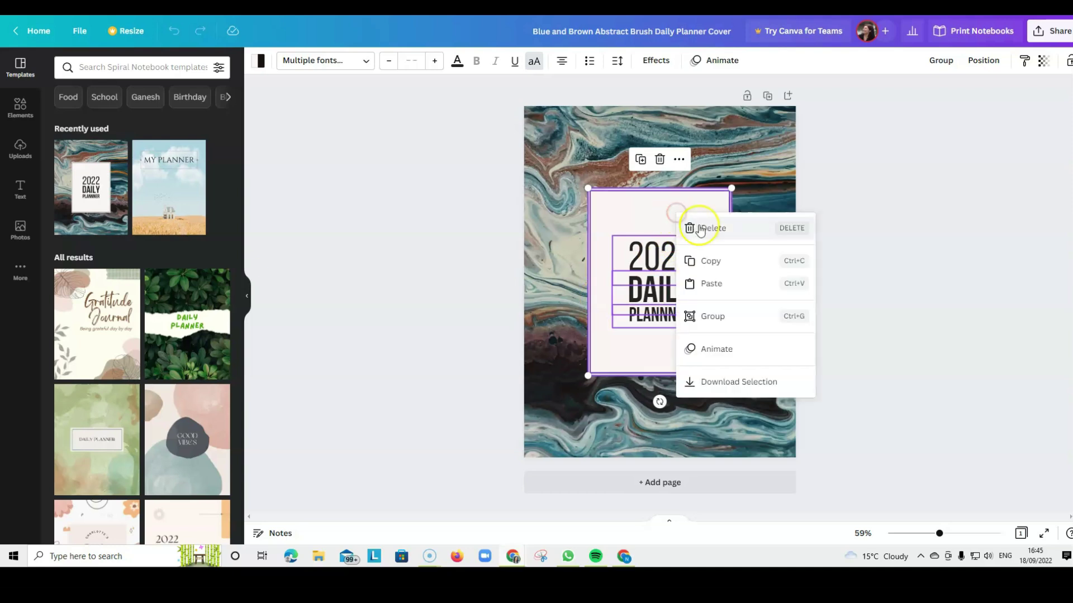
left_click(720, 265)
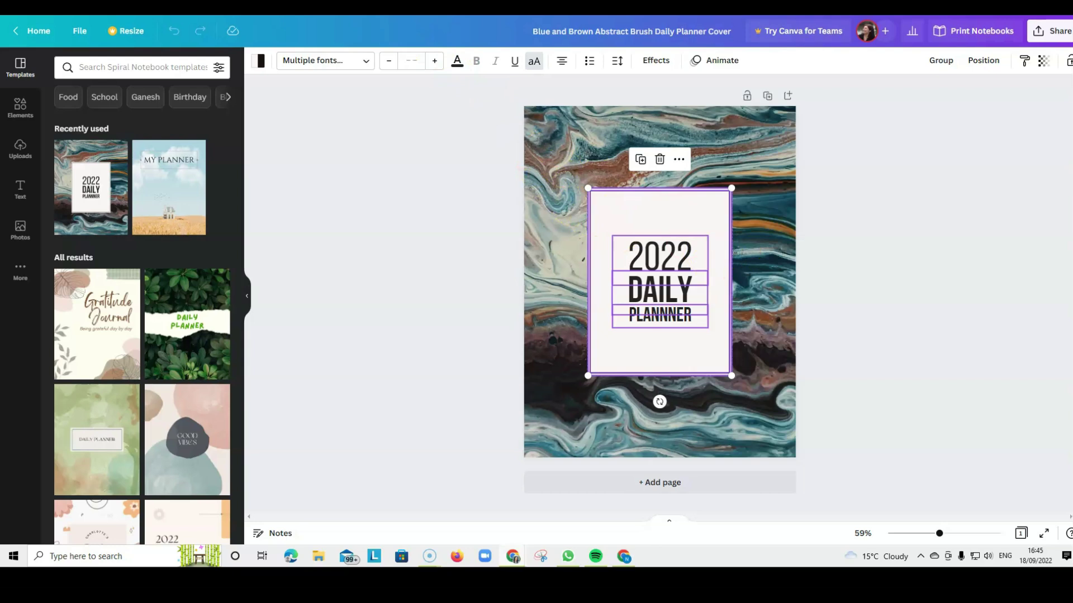
Paste the copied title panel into the 17.588 in x 11.25 in cover design and position it on the front cover's upper half.
key("ctrl+Tab")
right_click(728, 205)
left_click(761, 284)
left_click_drag(519, 234, 789, 194)
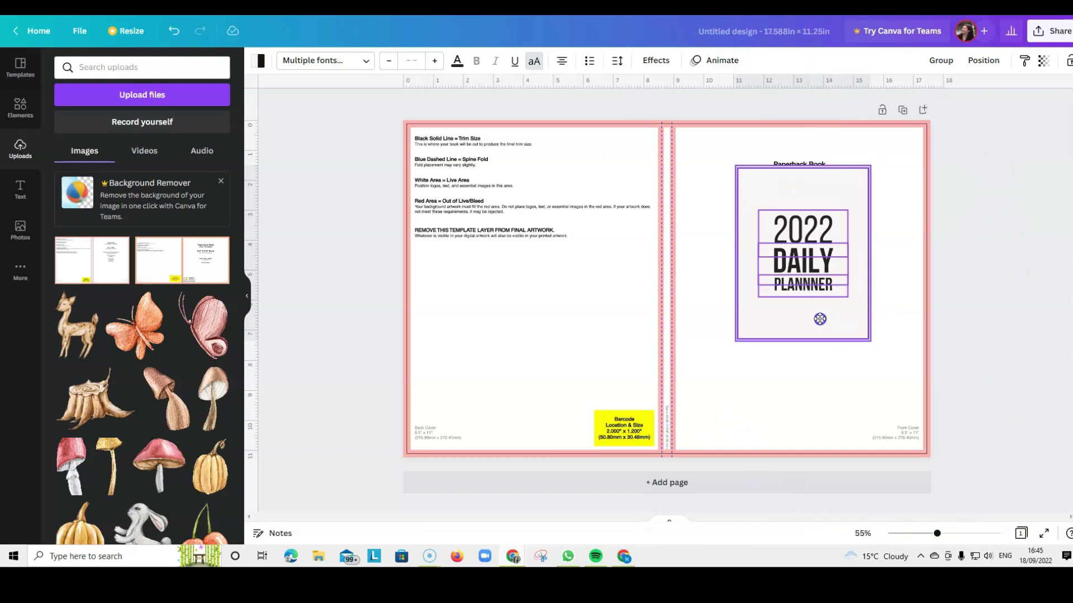
left_click_drag(810, 262, 811, 259)
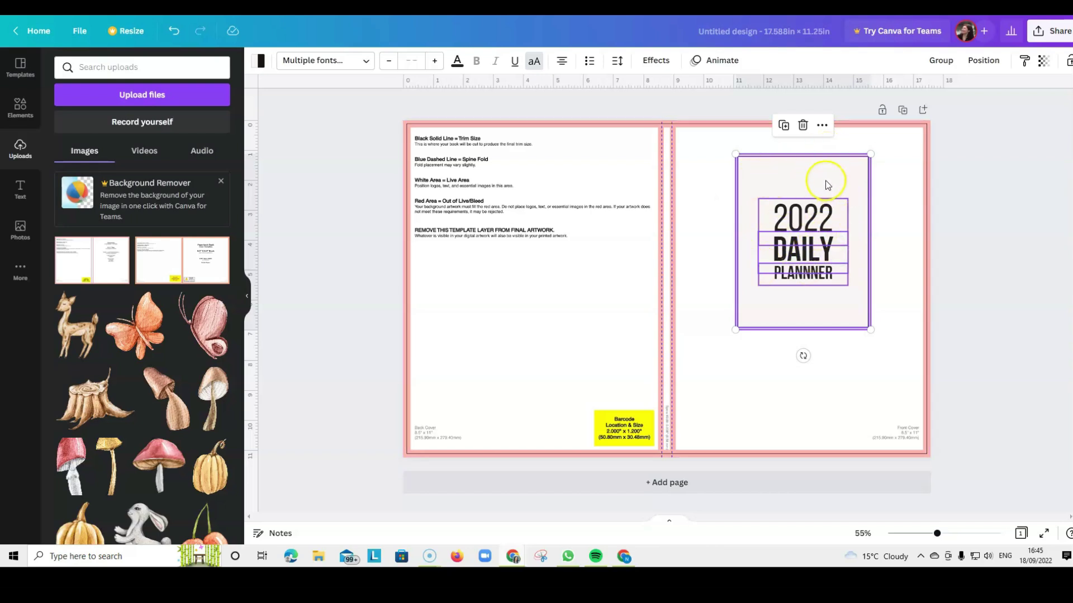
Clear the "2022" text from the title panel and shift the outline frame and the emptied text box aside.
left_click(691, 211)
double_click(842, 233)
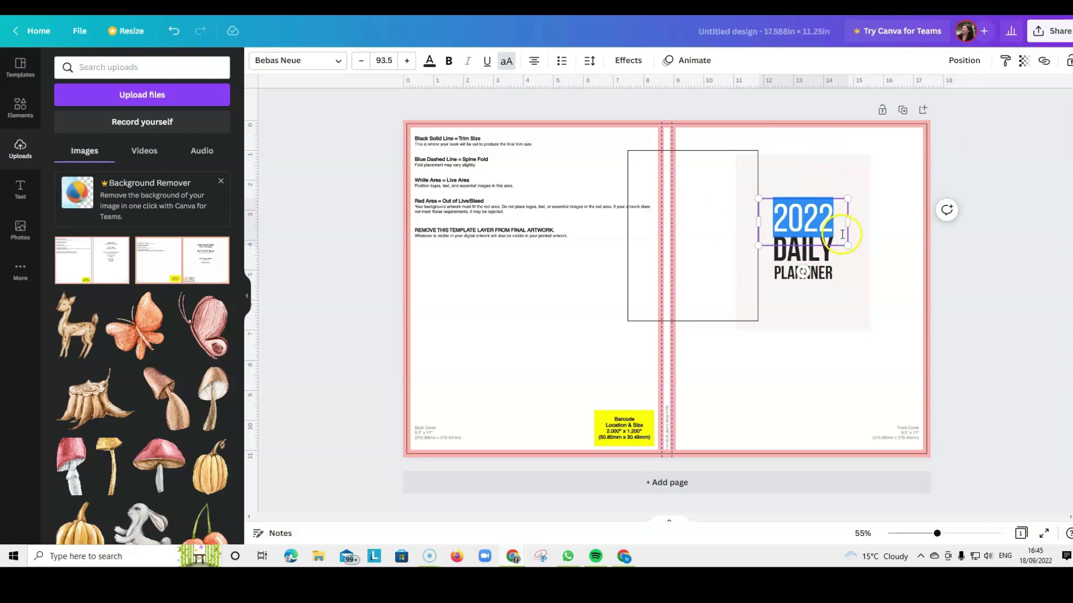
key("BackSpace")
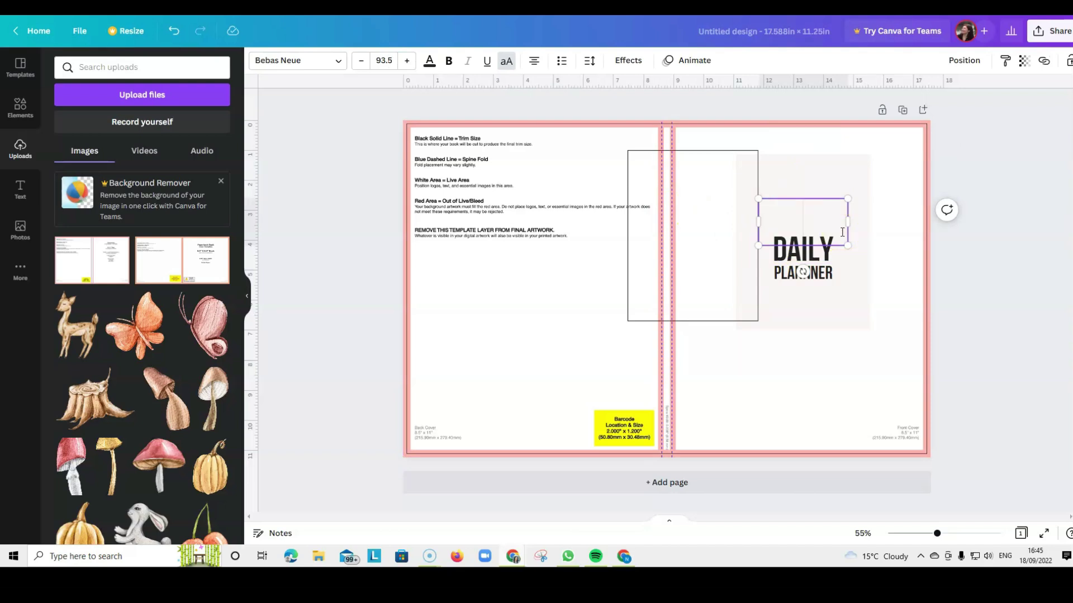
left_click(825, 222)
left_click_drag(839, 198, 840, 159)
left_click(832, 189)
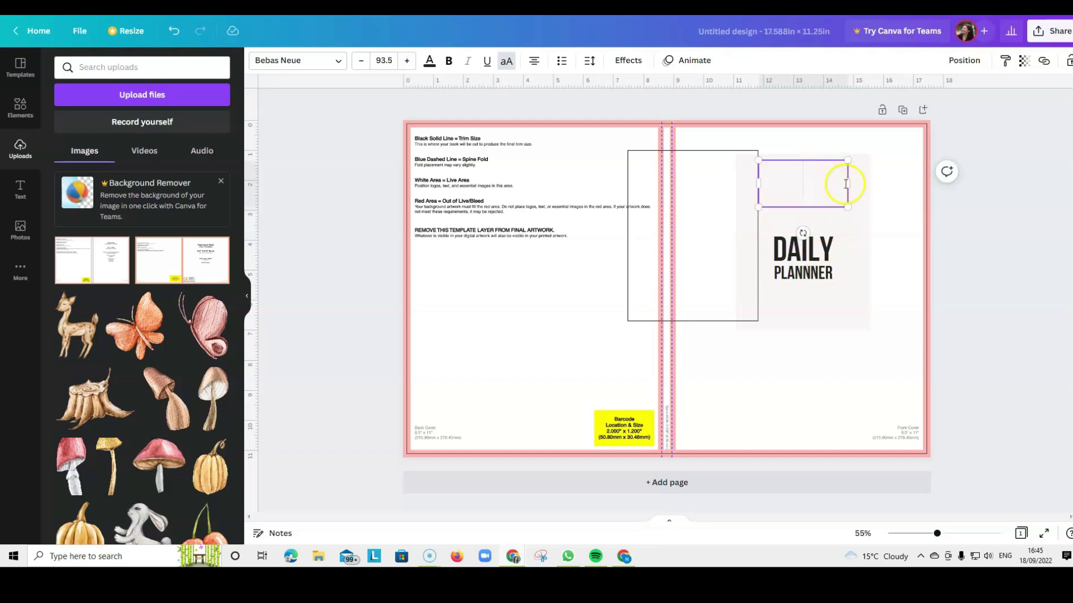
Replace the "DAILY" text with "MY DOG WALKING BUSINESS PLANNER" on three lines and widen its text box to fit.
left_click(828, 222)
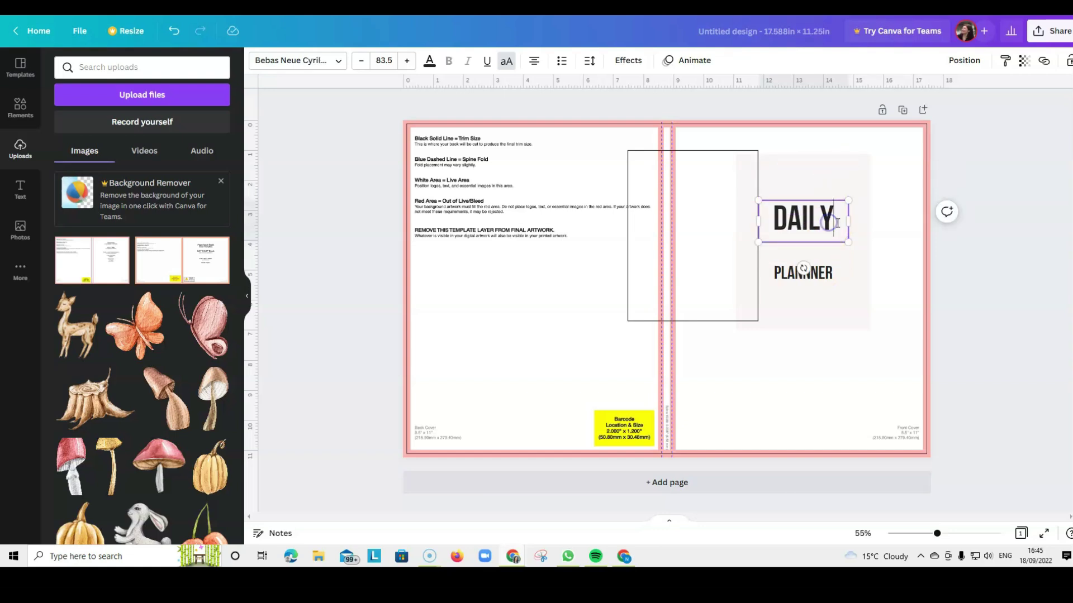
left_click_drag(837, 222, 766, 220)
type("MY")
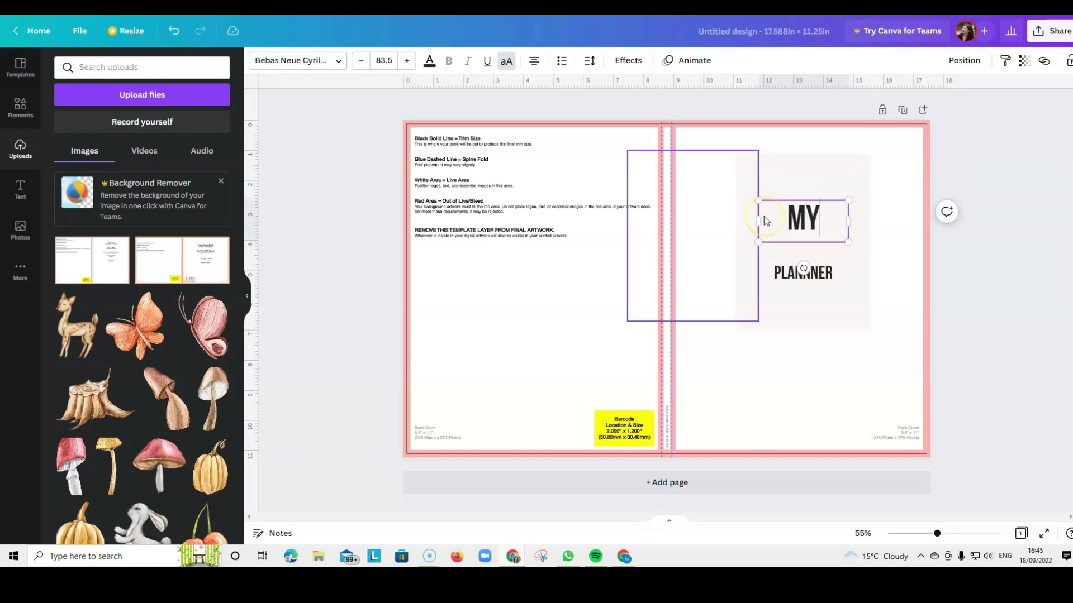
key("Return")
type("DOG WALKING")
left_click(809, 202)
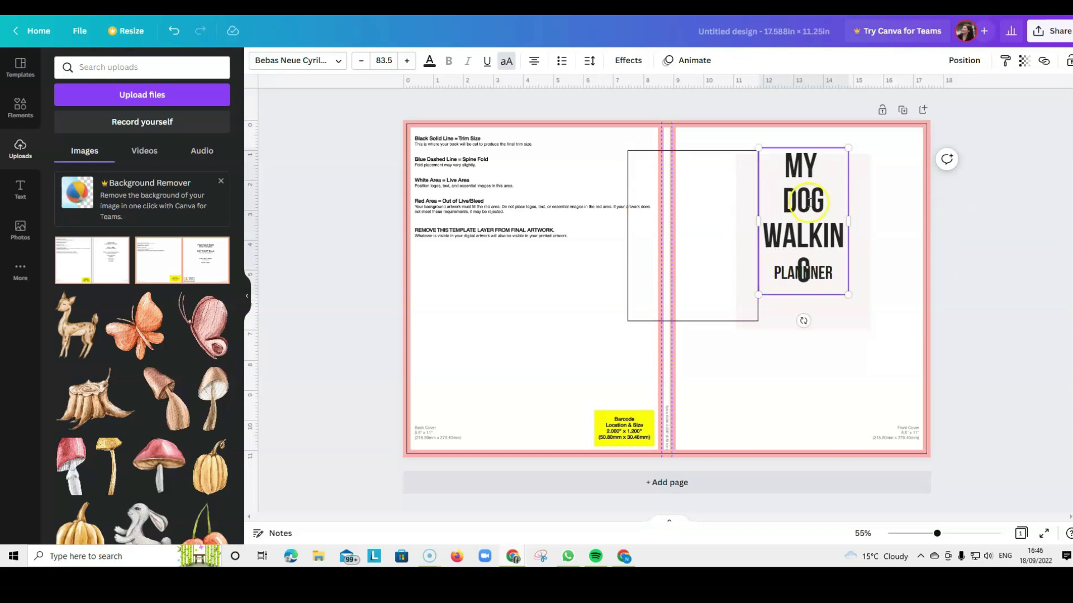
left_click_drag(850, 221, 899, 223)
left_click_drag(806, 222, 727, 222)
type("BUSINESS PLANNER")
left_click_drag(727, 224, 669, 225)
Remove the leftover "PLANNNER" text and the pale background rectangle, and position the new title on the front cover.
left_click(794, 281)
left_click_drag(794, 283, 814, 258)
left_click(803, 274)
left_click(802, 235)
left_click_drag(735, 198, 751, 177)
left_click_drag(761, 304, 767, 394)
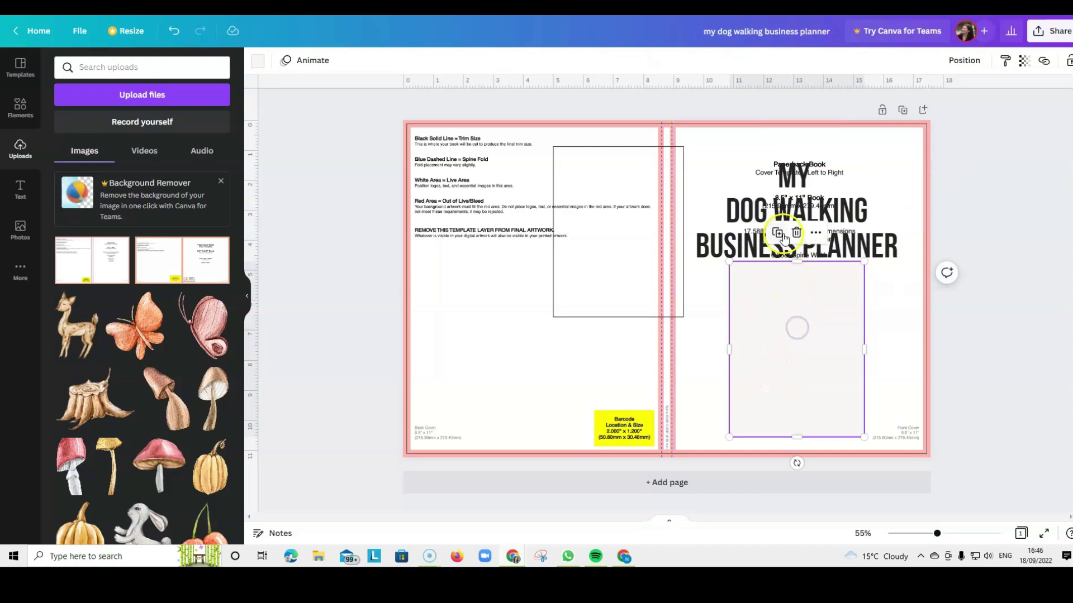
key("Delete")
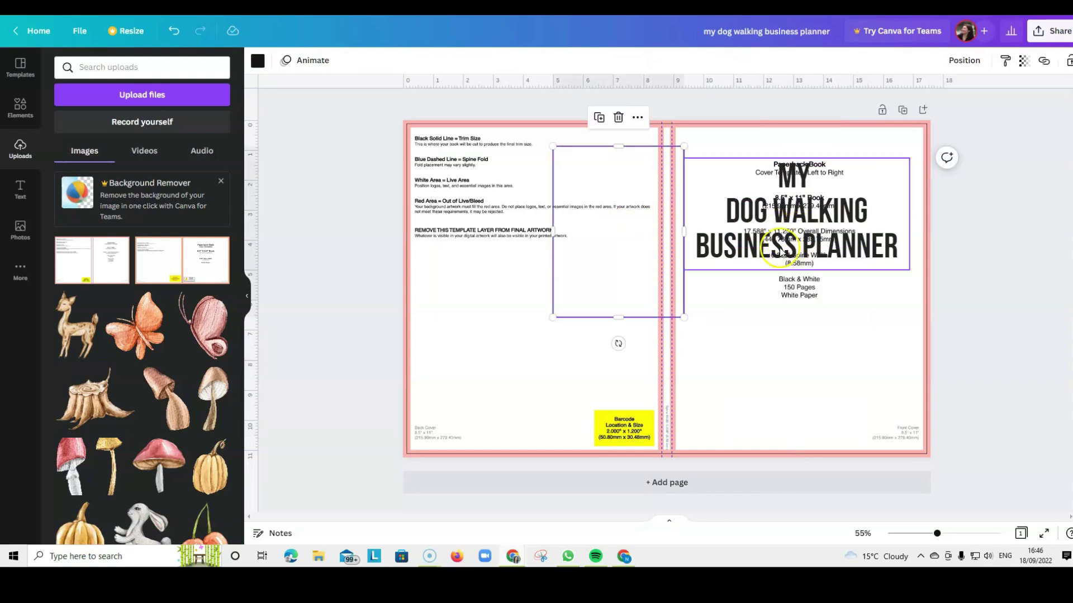
Move the thin outline frame onto the front cover and resize it to enclose the three-line title.
left_click(897, 263)
left_click_drag(656, 257, 793, 258)
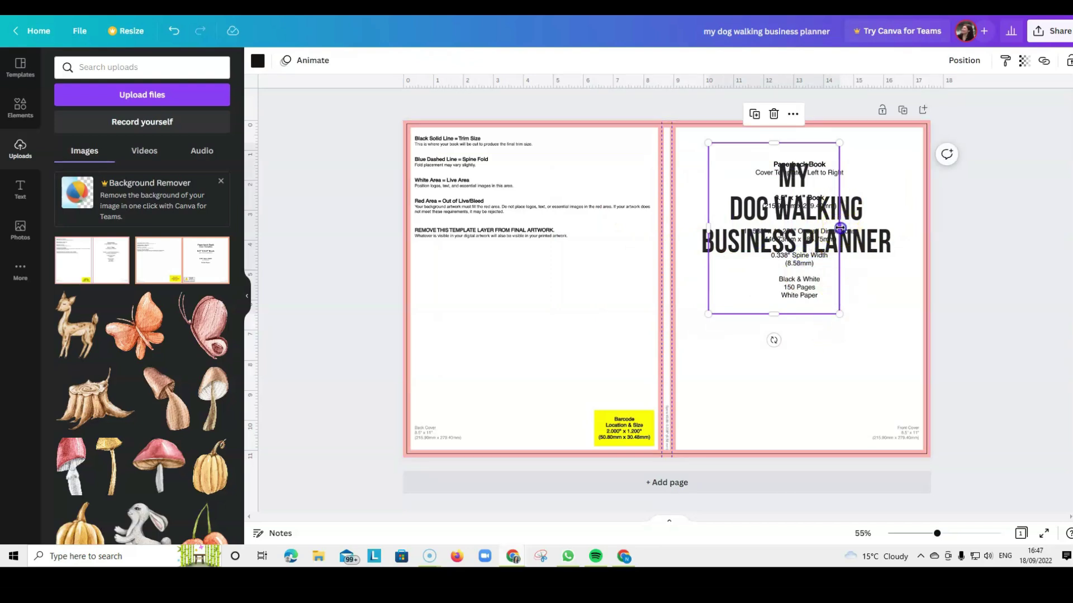
left_click_drag(840, 228, 896, 228)
left_click_drag(801, 314, 801, 278)
left_click_drag(708, 210, 690, 211)
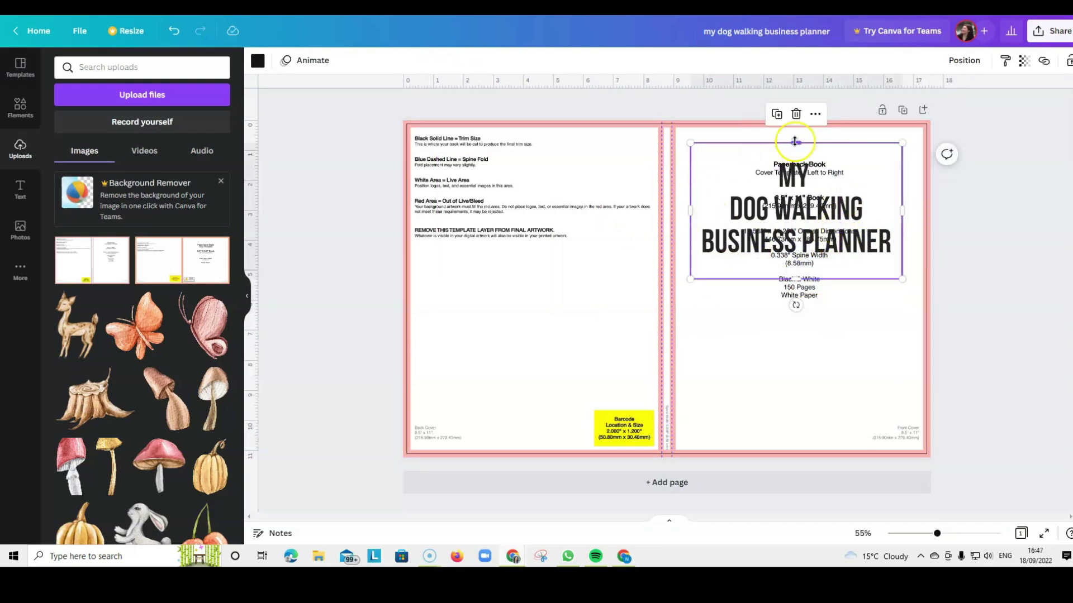
left_click_drag(794, 141, 794, 155)
Delete the KDP cover template image from the page and select the outline frame around the title.
left_click(821, 390)
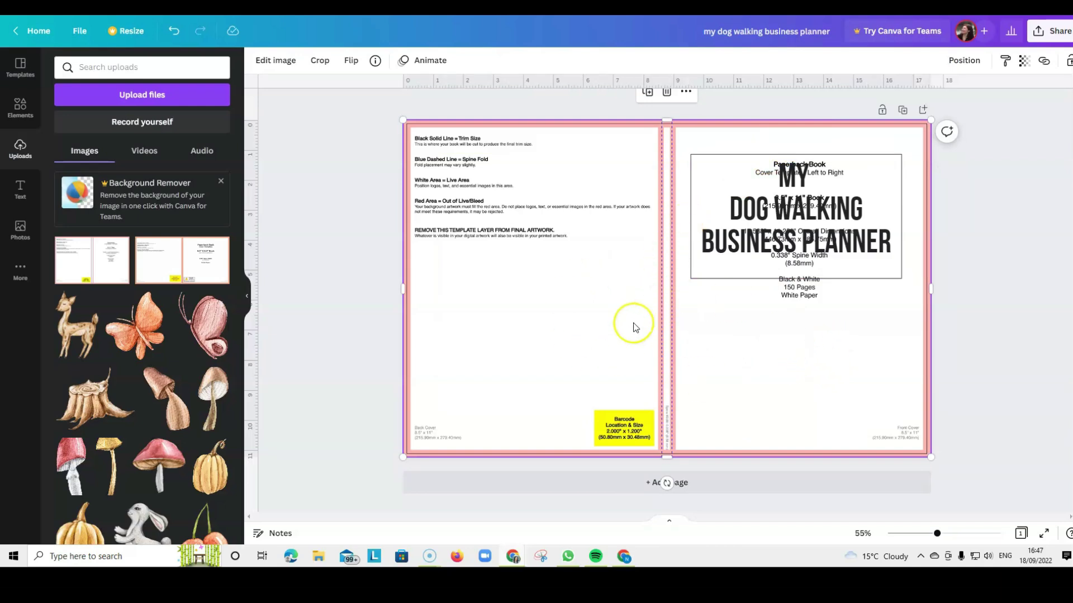
left_click_drag(613, 326, 593, 371)
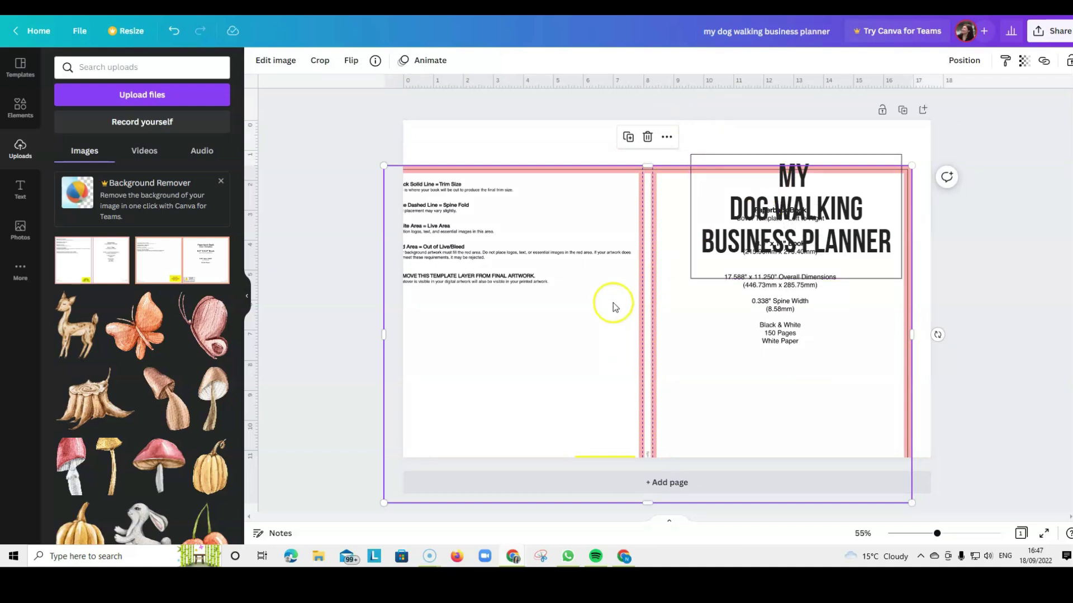
left_click(648, 138)
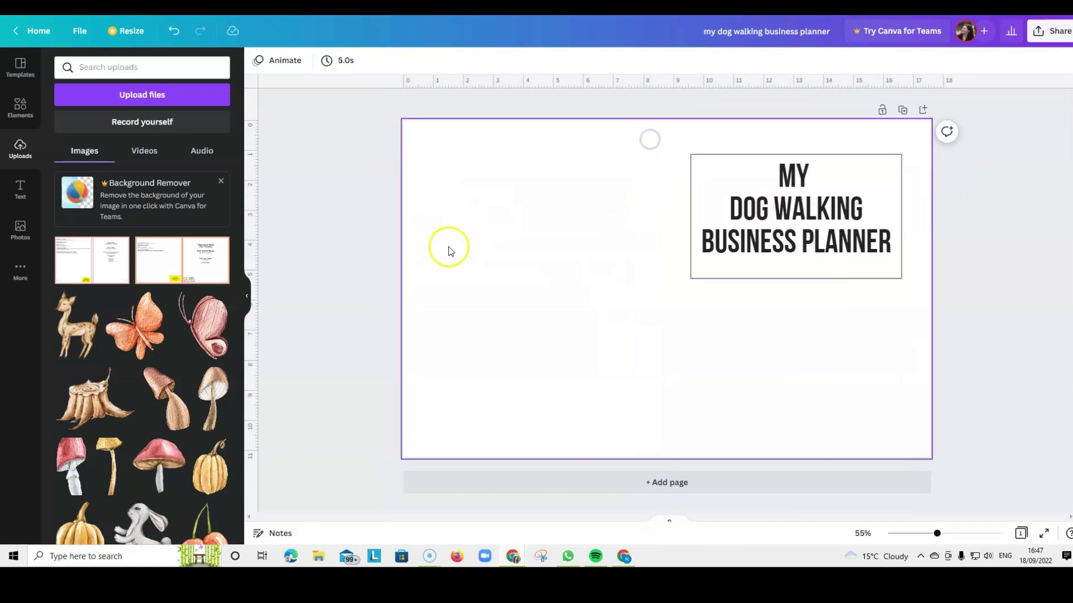
left_click(784, 264)
left_click_drag(783, 264, 785, 259)
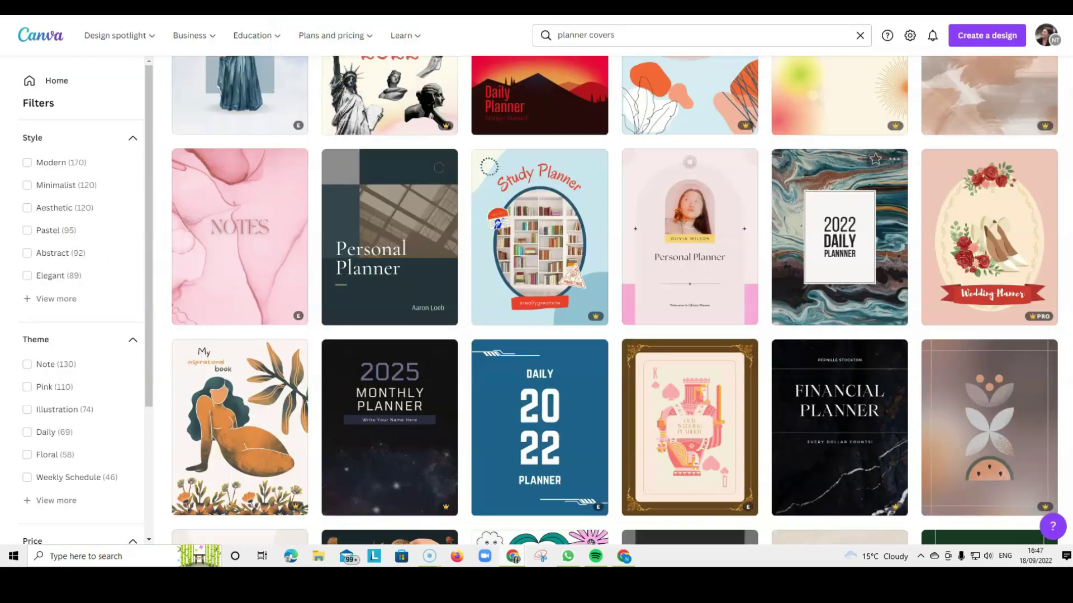
Return to the planner cover templates and look through them for background and artwork ideas.
scroll(591, 158, "up", 3)
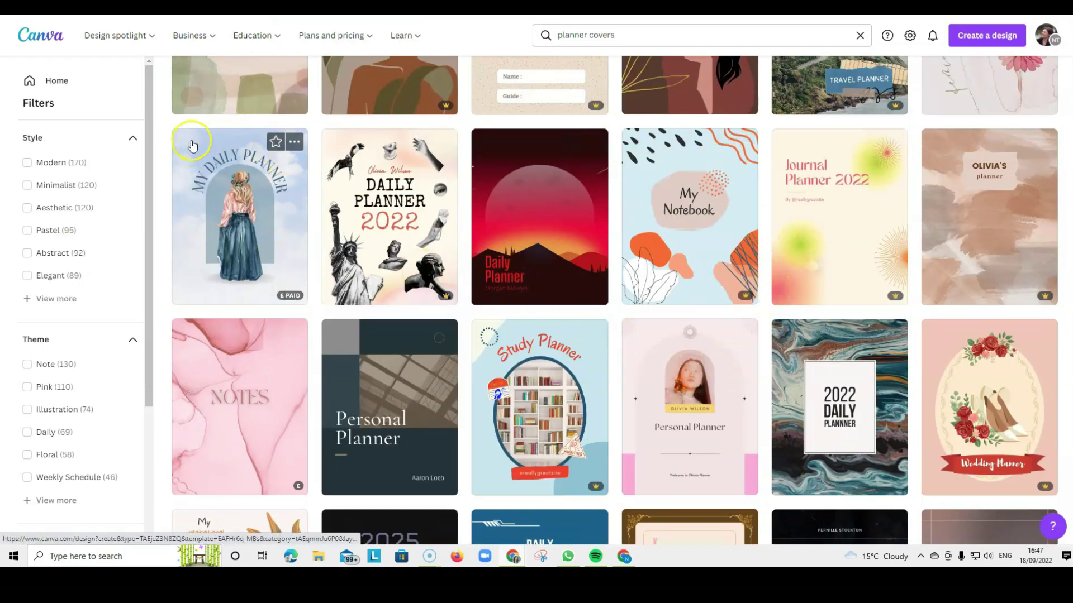
scroll(480, 352, "down", 7)
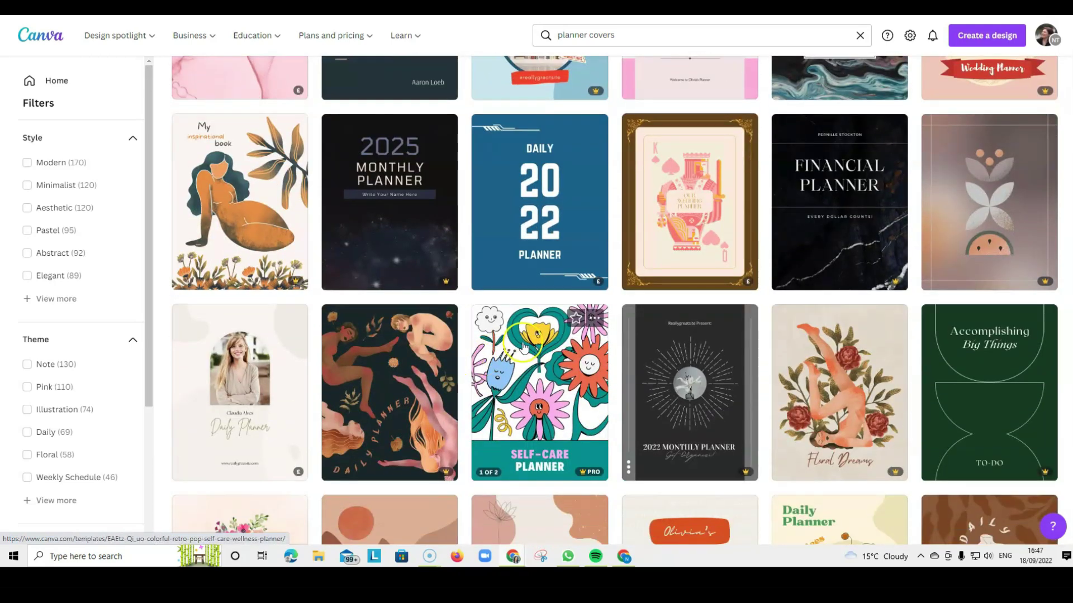
scroll(640, 353, "down", 2)
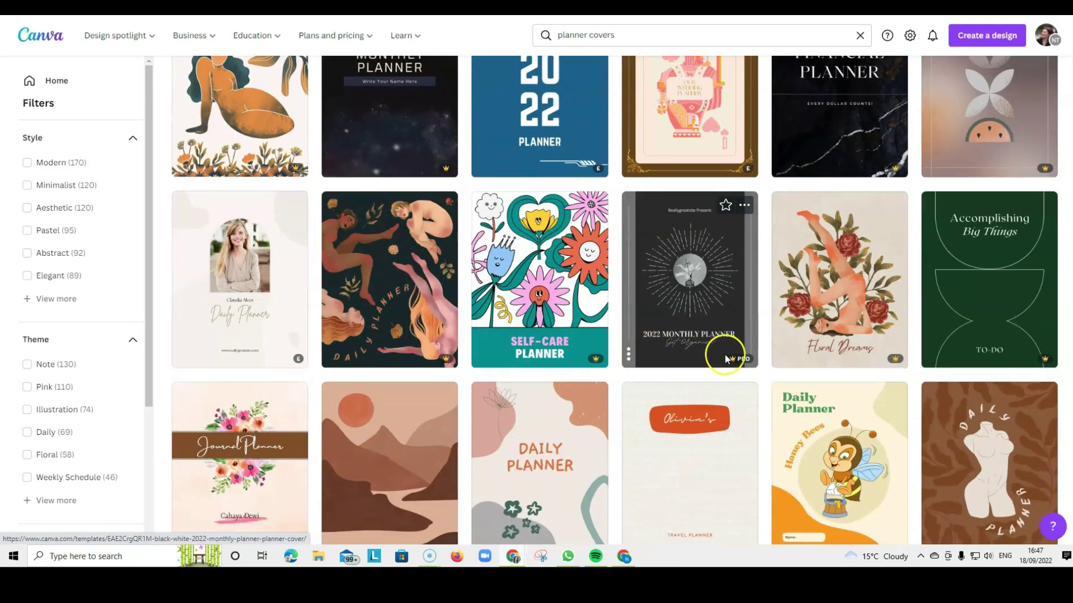
scroll(725, 359, "down", 3)
scroll(843, 386, "down", 3)
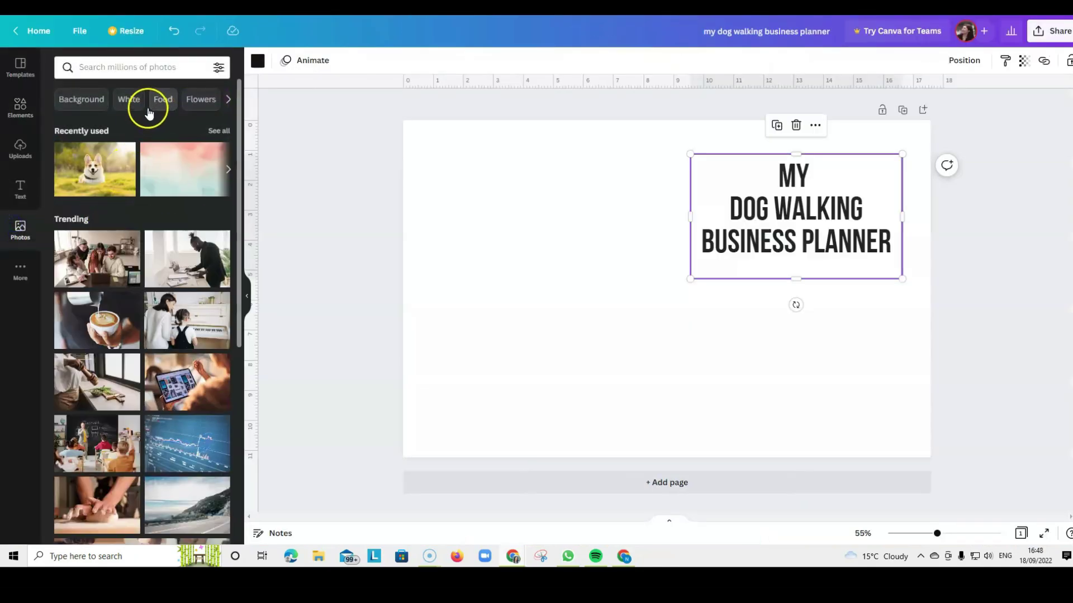
Search the photo library for "watercolor background".
left_click(104, 67)
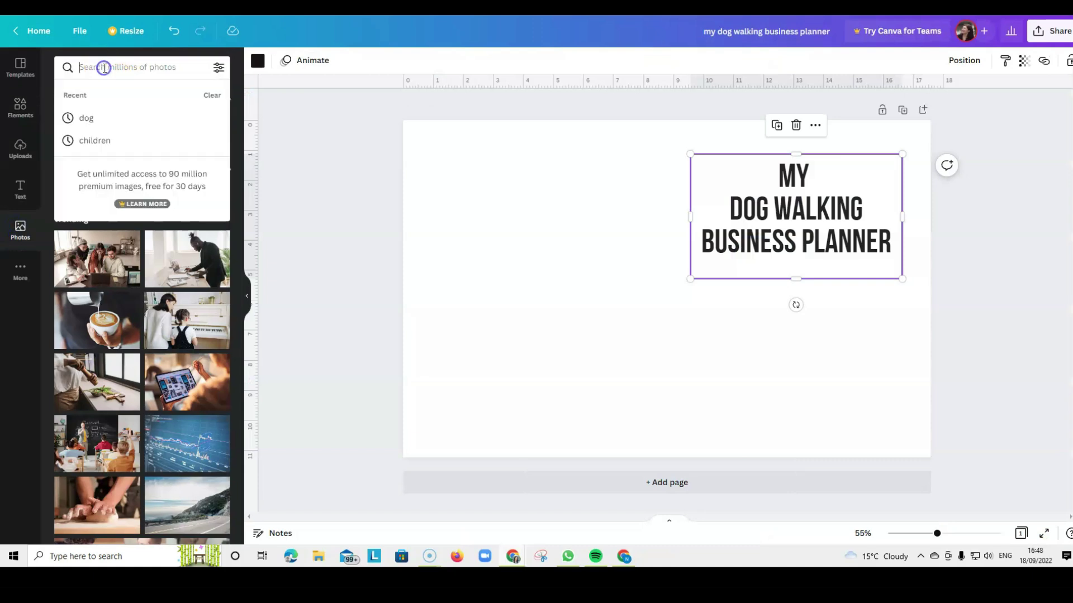
type("watercolor background")
key("Return")
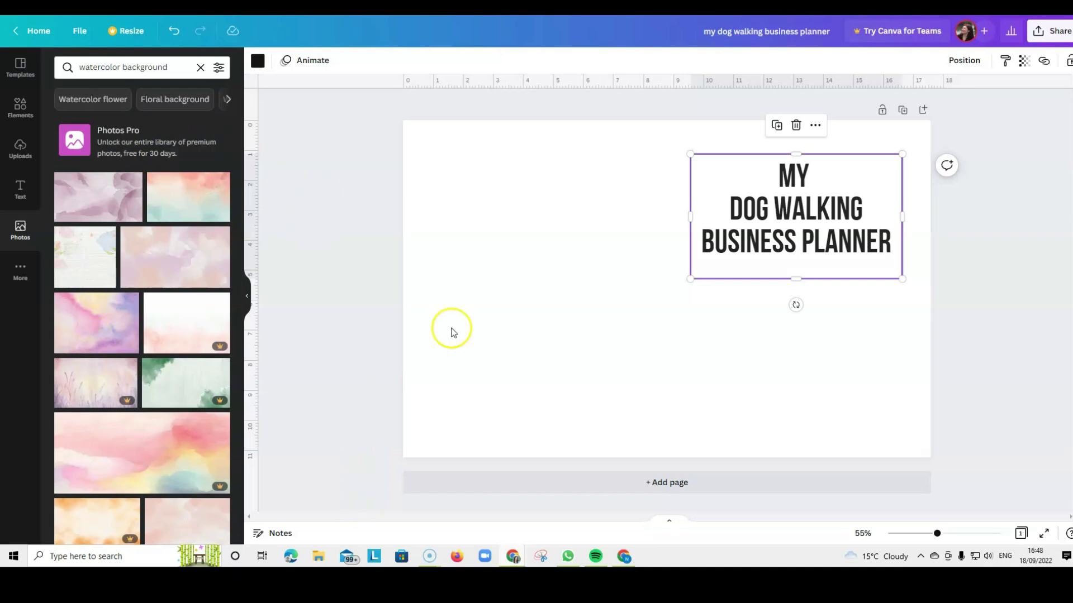
Add the coral and teal watercolor photo, enlarge it to cover the whole page and send it behind the title and frame.
left_click(198, 200)
left_click_drag(705, 221, 742, 186)
left_click_drag(479, 382, 379, 472)
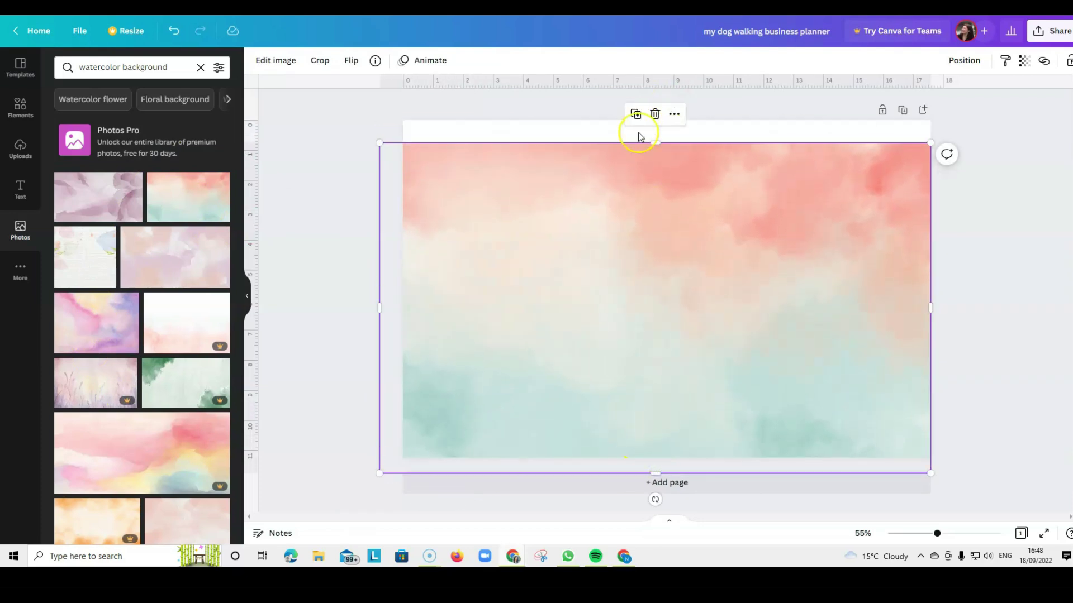
left_click_drag(655, 143, 661, 111)
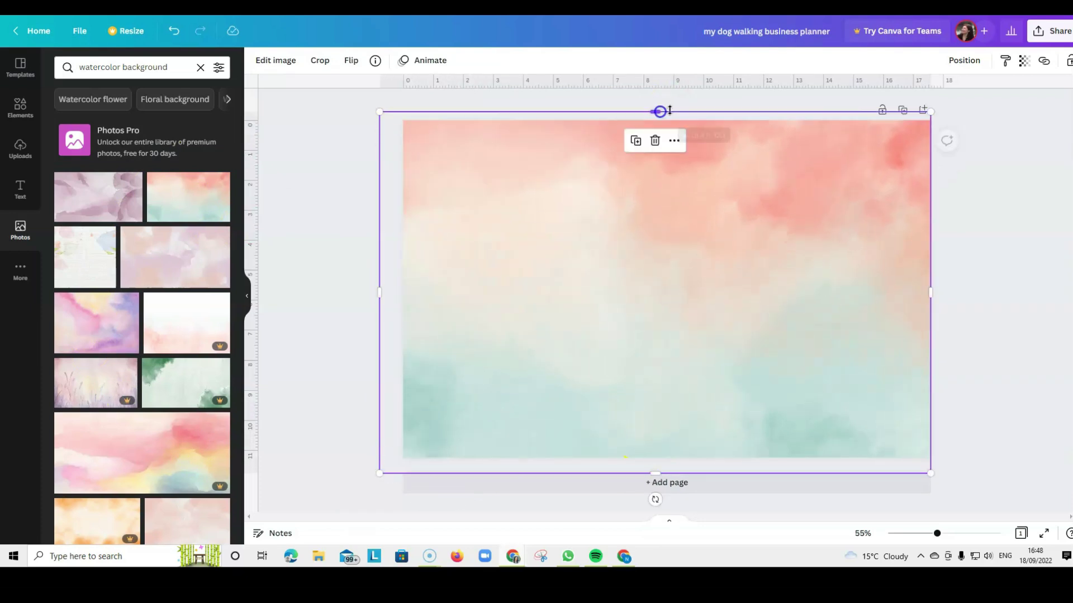
left_click(967, 61)
left_click(907, 98)
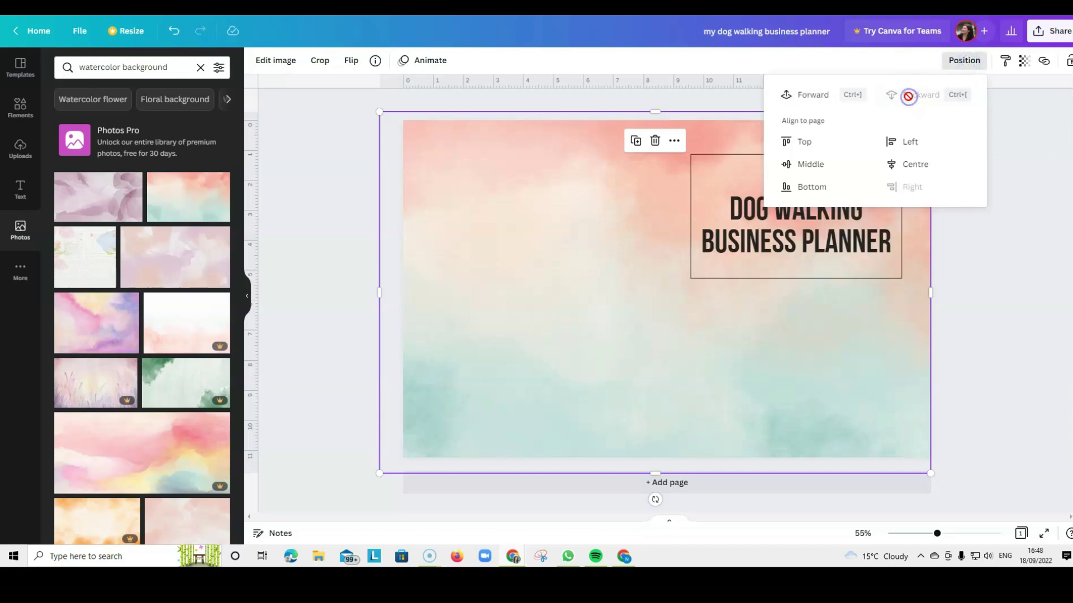
left_click(1012, 270)
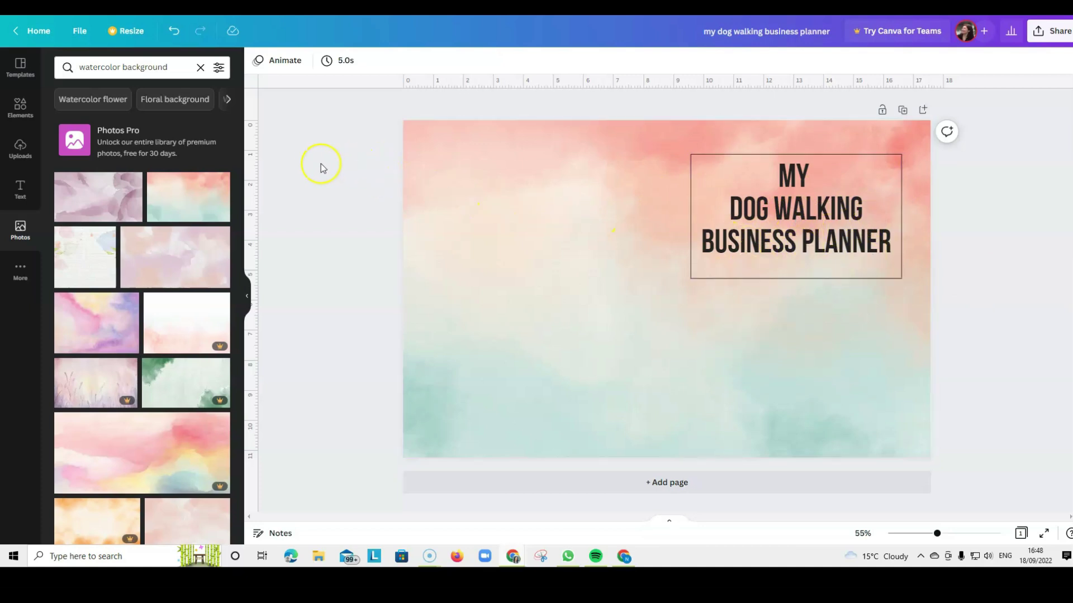
Search the elements library for "dogs".
left_click(20, 108)
left_click(199, 68)
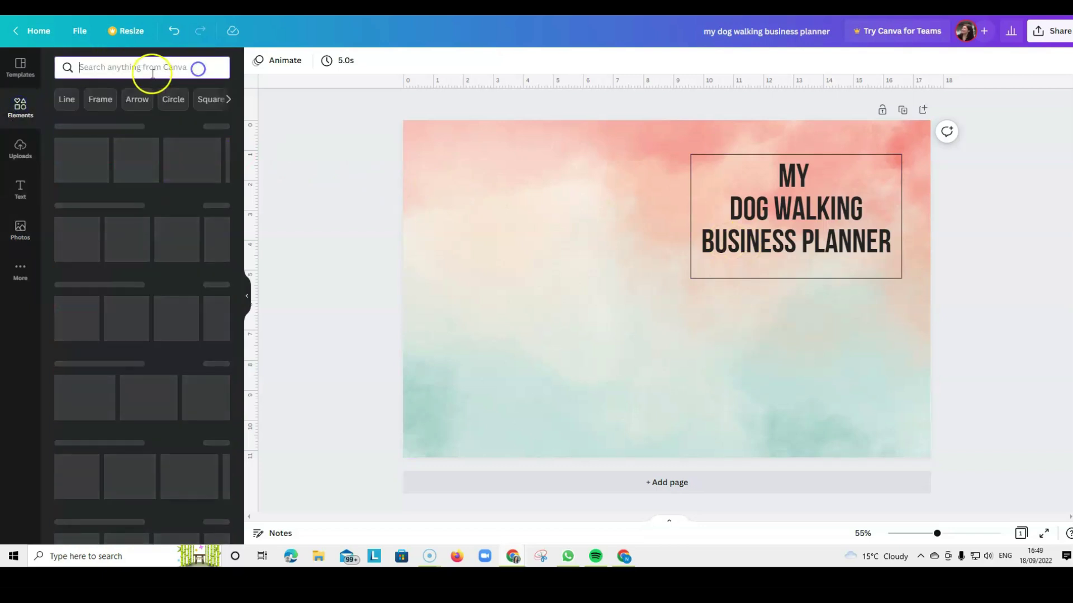
type("dogs")
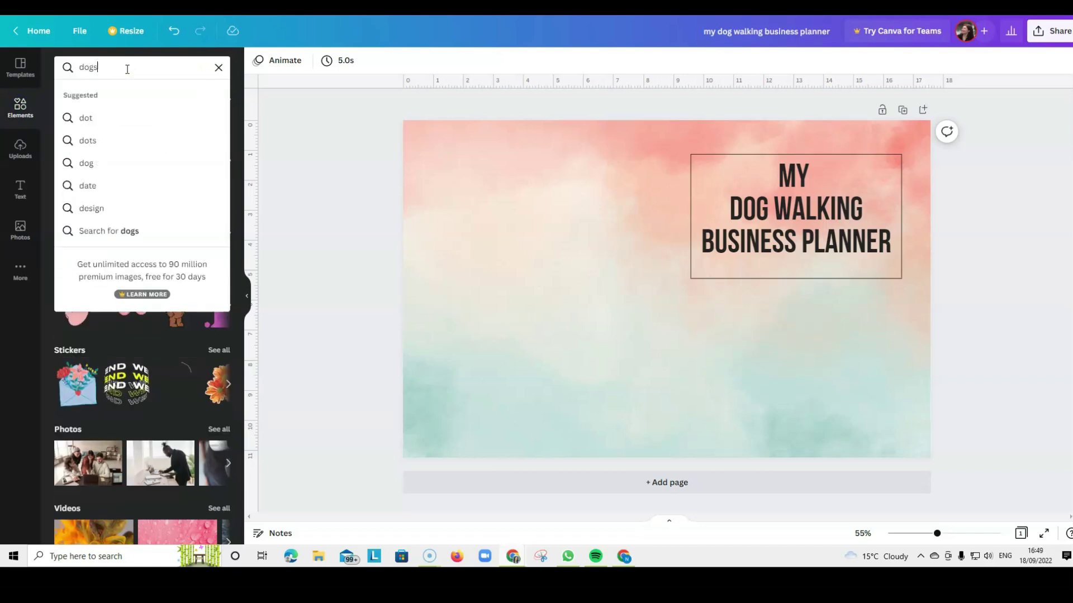
key("Return")
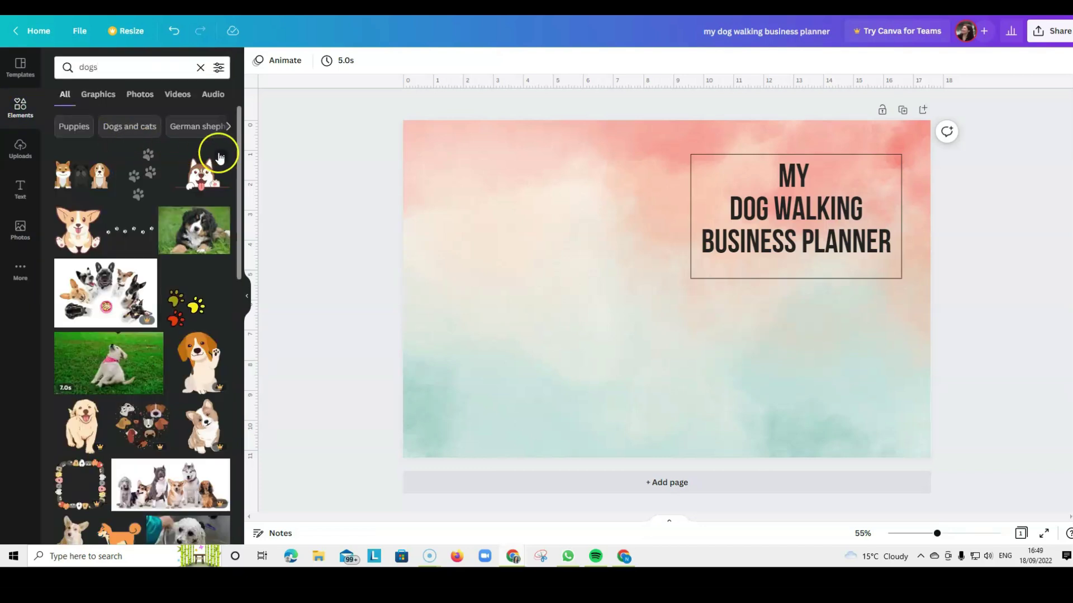
Add the graphic of three sitting dogs, shrink it and place it directly below the title frame on the front cover.
left_click(89, 177)
left_click_drag(697, 339, 719, 360)
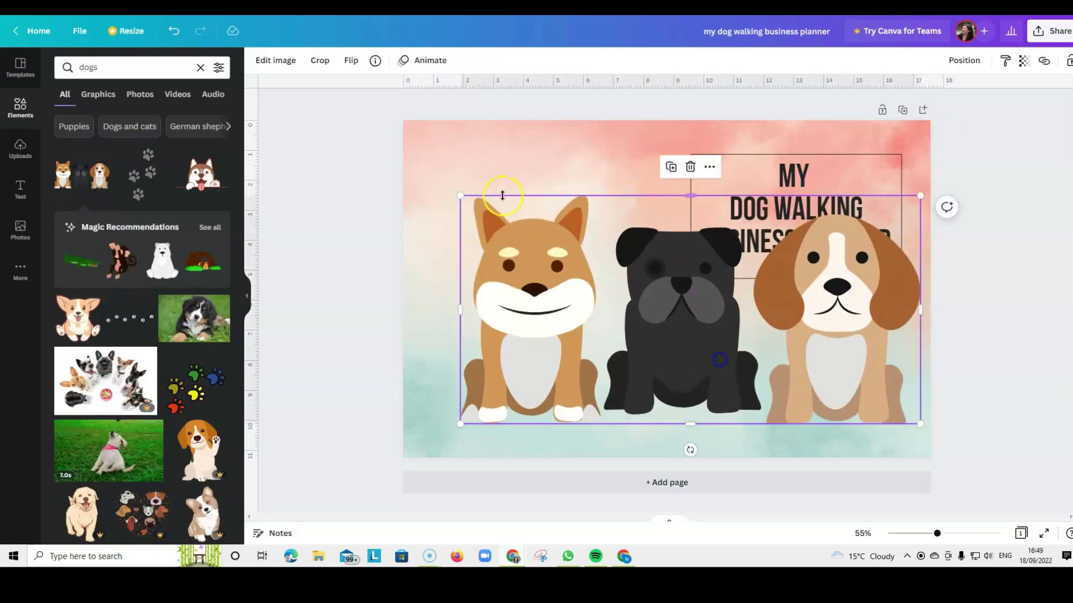
left_click_drag(458, 194, 693, 313)
left_click_drag(768, 352, 754, 319)
left_click(626, 387)
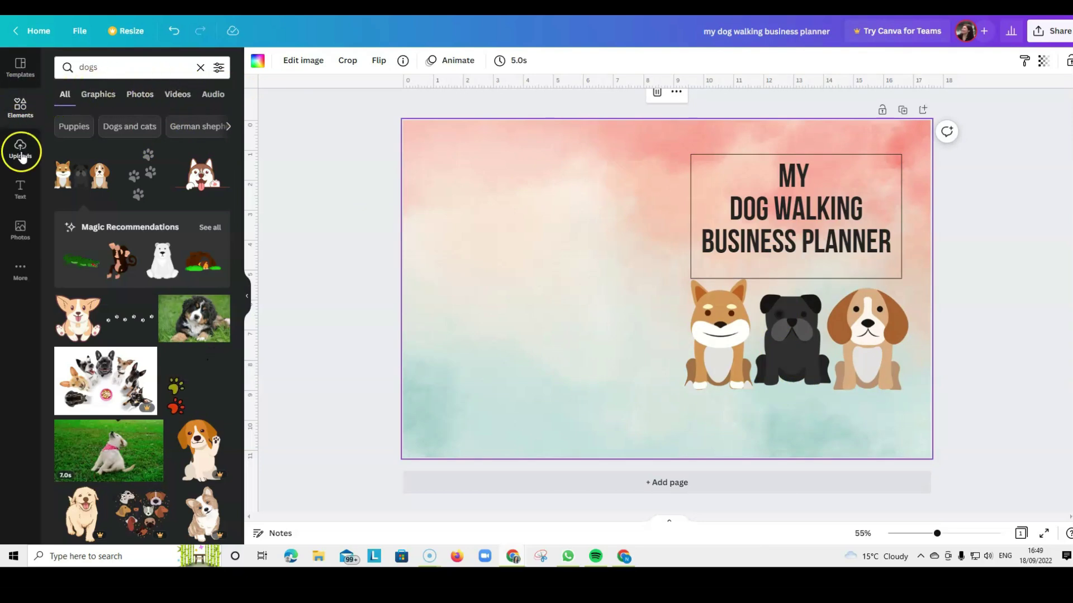
Add a subheading reading "by" plus the author's name, shrink it to about size 26.7 and centre it below the dogs.
left_click(21, 193)
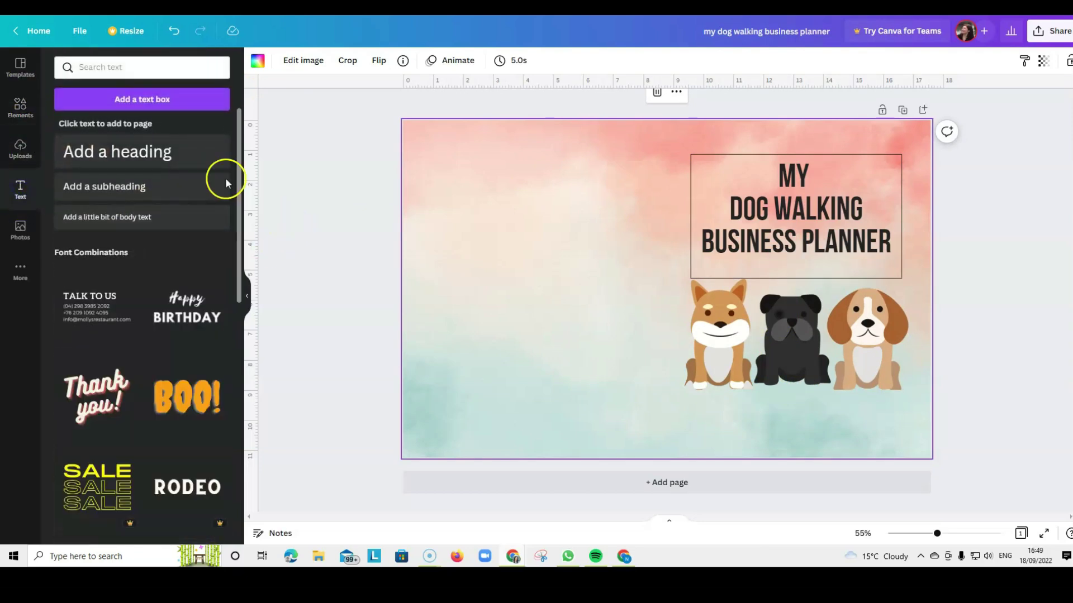
left_click(133, 184)
left_click_drag(678, 326, 815, 450)
type("by")
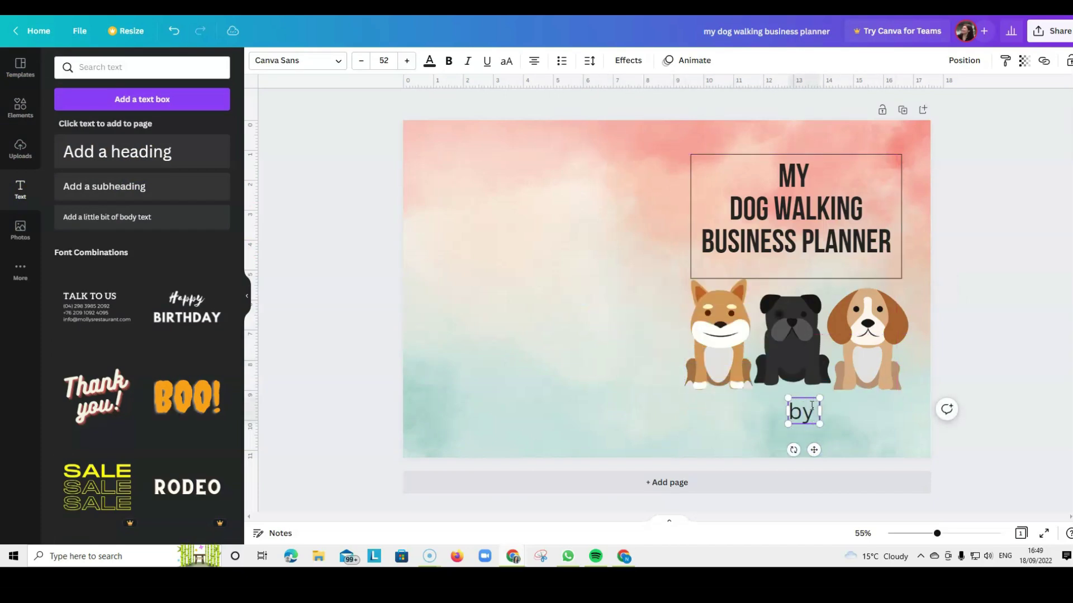
type(" Amy")
type("Labrador")
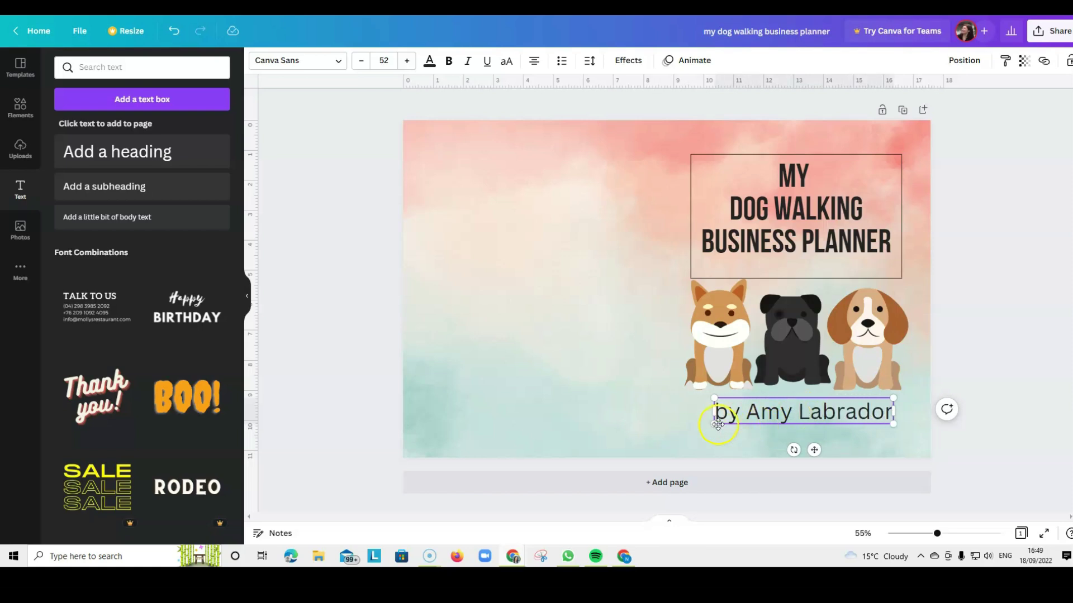
left_click_drag(715, 426, 801, 411)
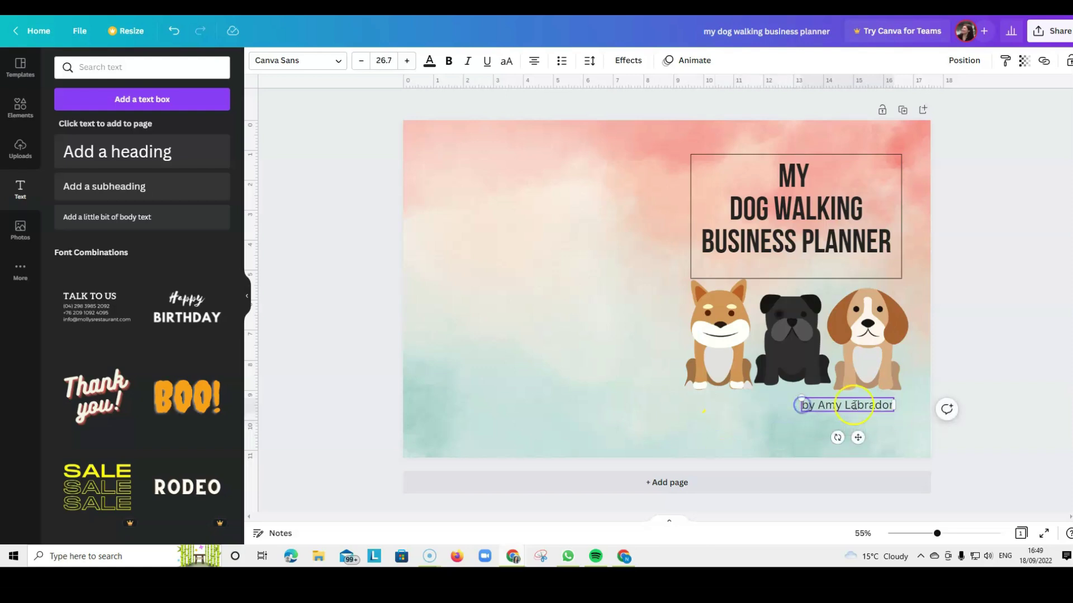
left_click_drag(859, 432, 807, 436)
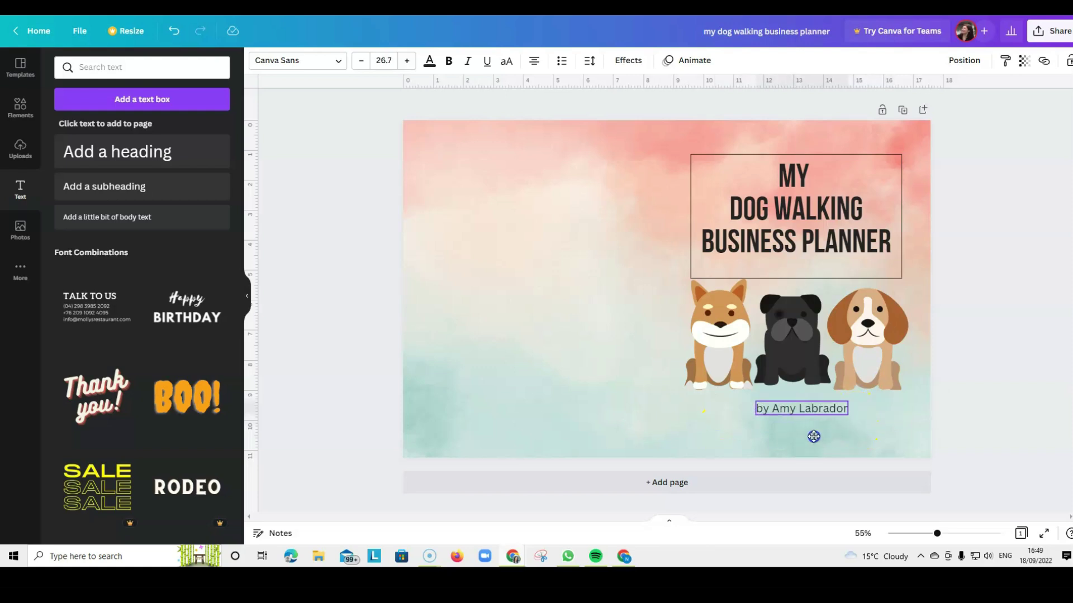
Shrink the three-dog graphic slightly, centre it under the title frame and nudge the author line up towards it.
left_click(584, 186)
left_click(721, 163)
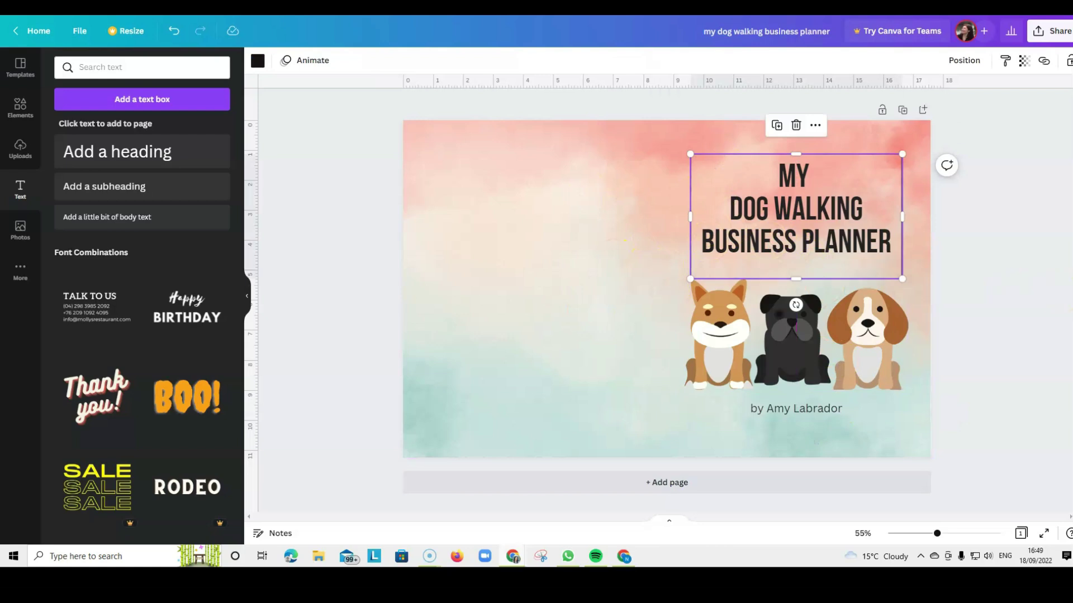
left_click(880, 315)
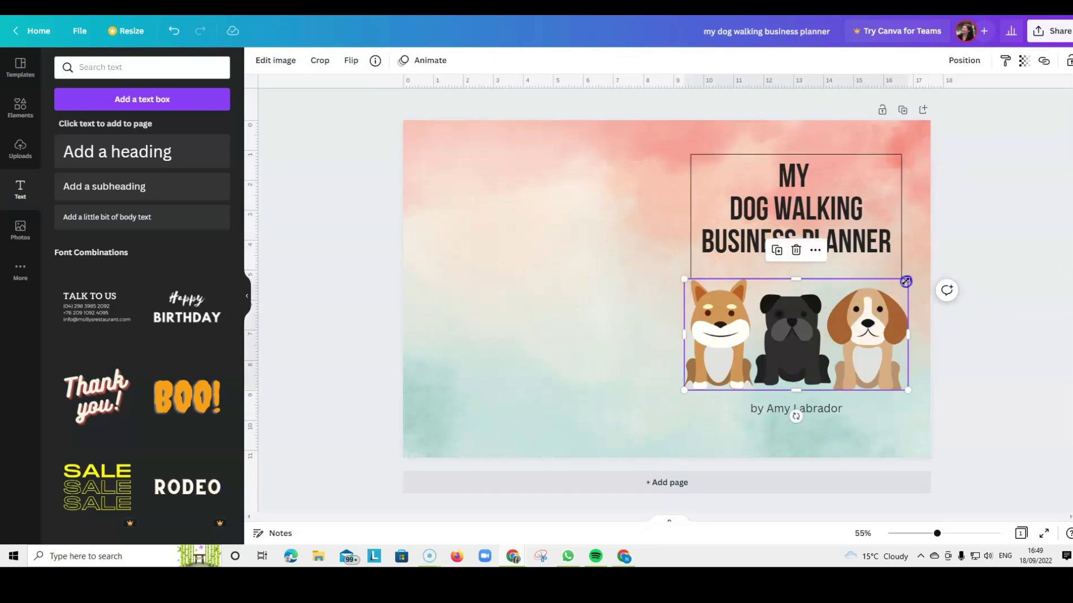
left_click_drag(907, 281, 887, 290)
left_click_drag(820, 327, 832, 327)
left_click_drag(819, 408, 819, 407)
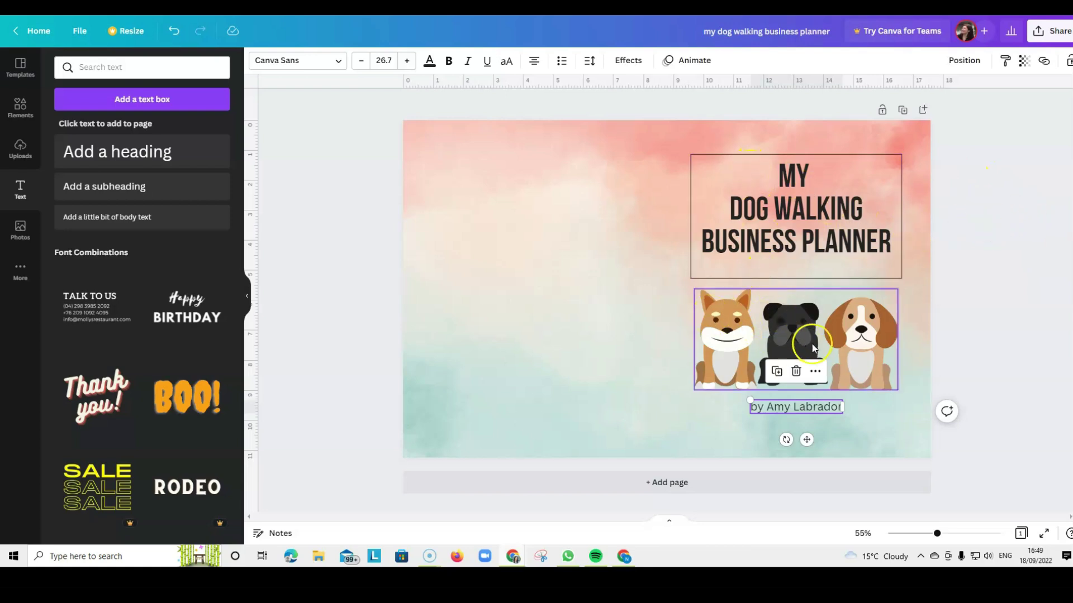
Recolour the title's outline frame and the author line with the dark charcoal from the dog graphic's photo colours.
left_click(788, 215)
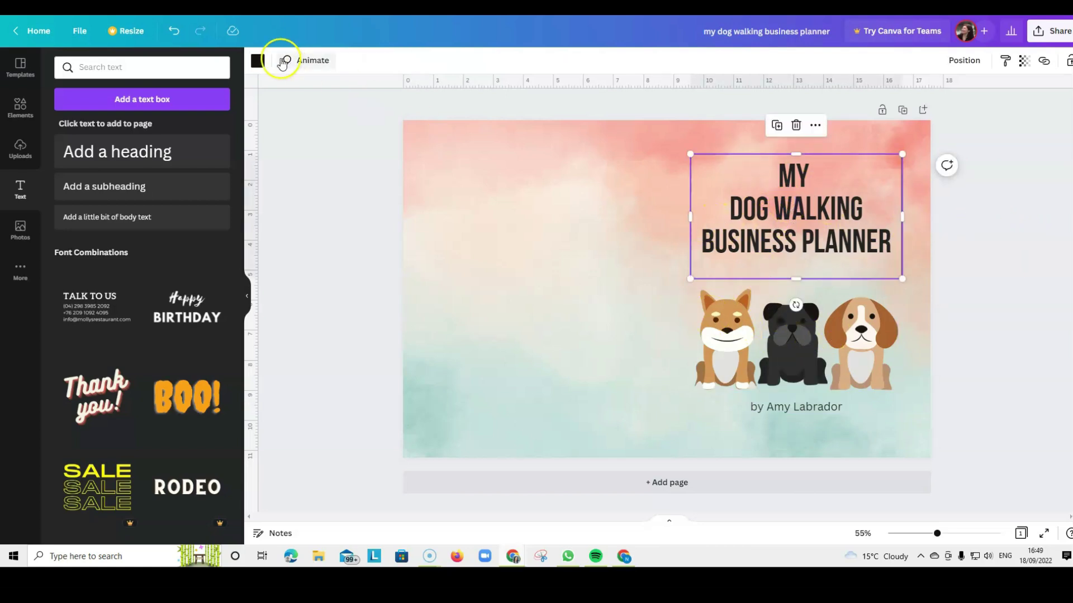
left_click(257, 60)
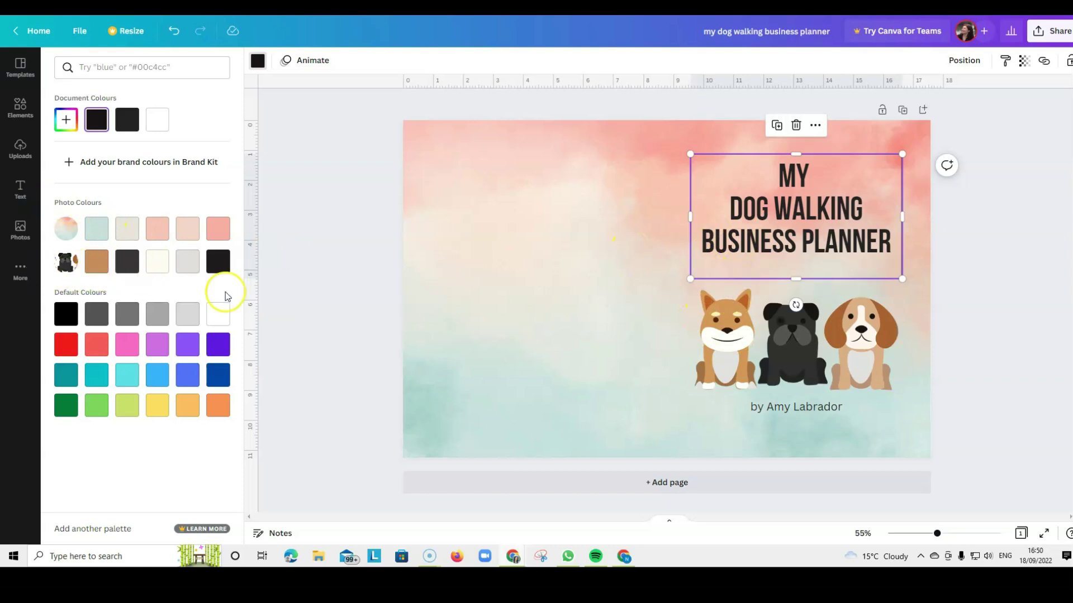
left_click(125, 268)
left_click(814, 408)
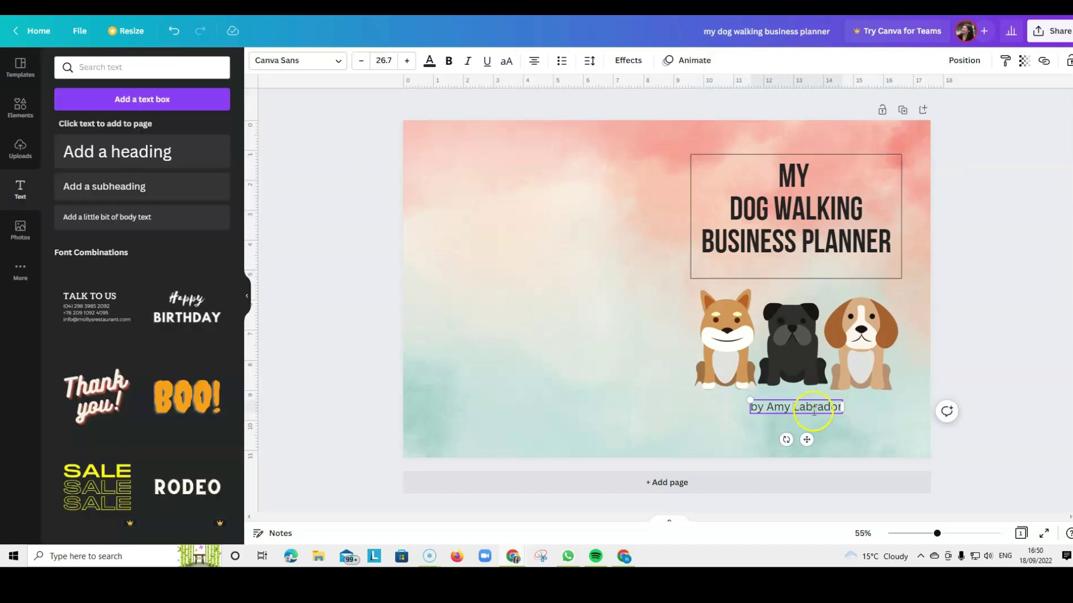
left_click(429, 61)
left_click(127, 263)
left_click(720, 179)
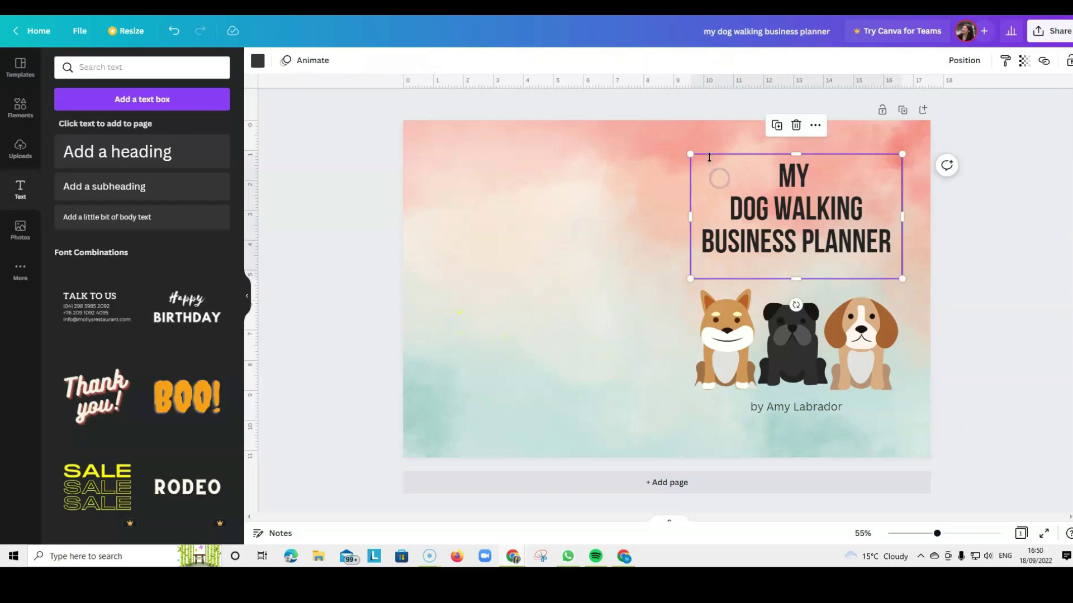
left_click(854, 286)
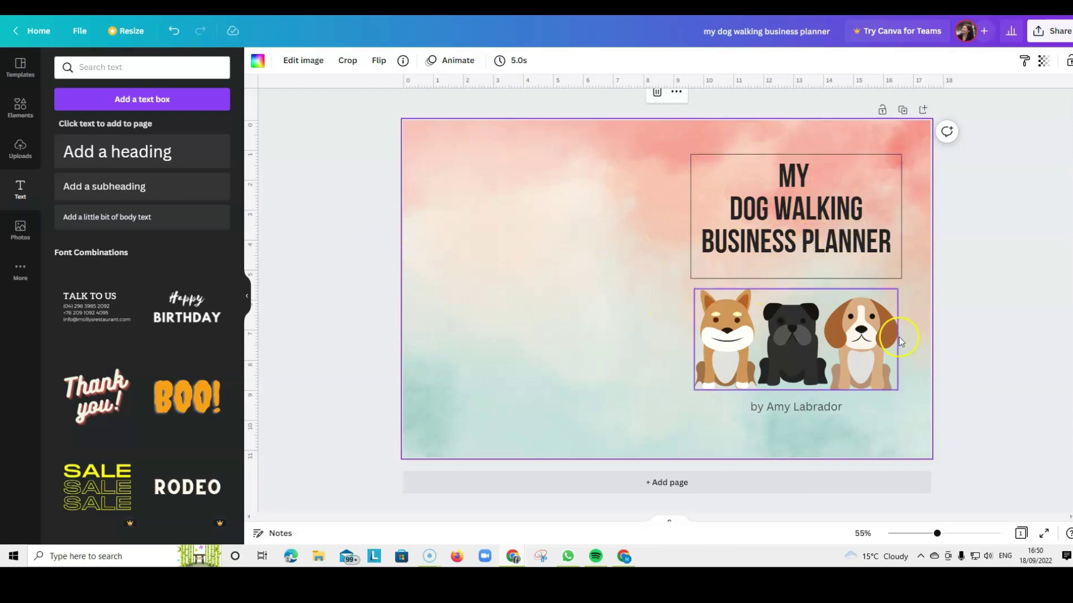
left_click(999, 301)
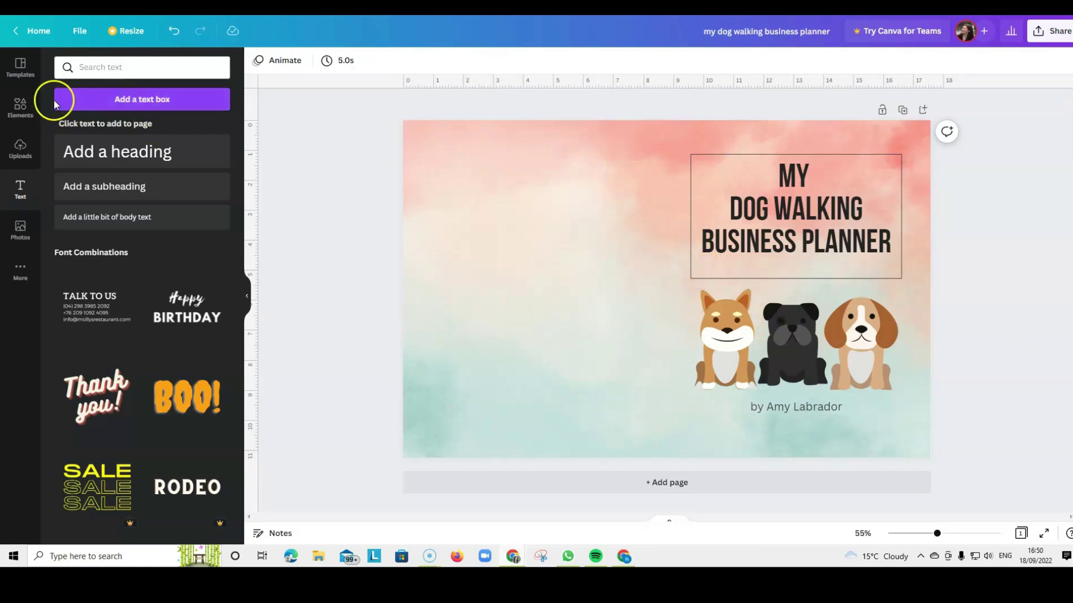
Try replacing the three-dog graphic with the sitting corgi illustration on the cover, and delete the corgi again.
left_click(20, 107)
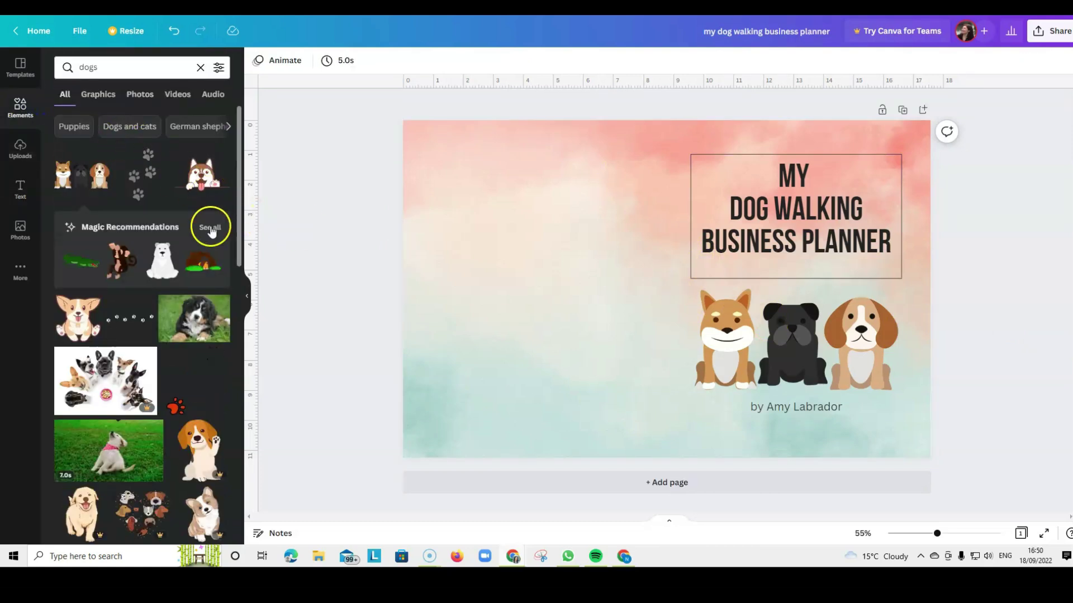
scroll(182, 246, "down", 2)
scroll(182, 246, "down", 5)
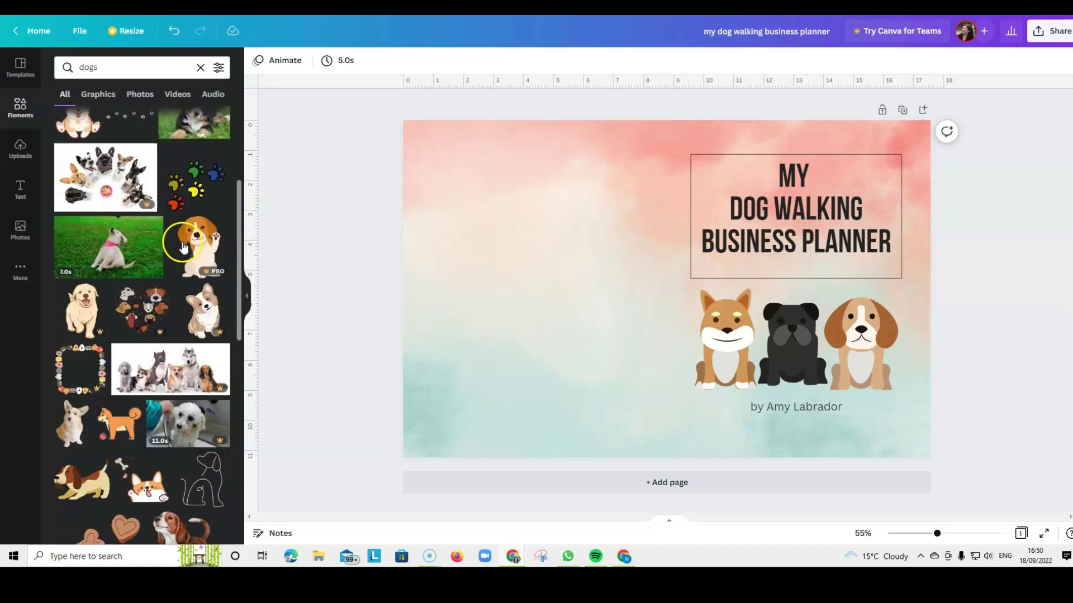
left_click(812, 295)
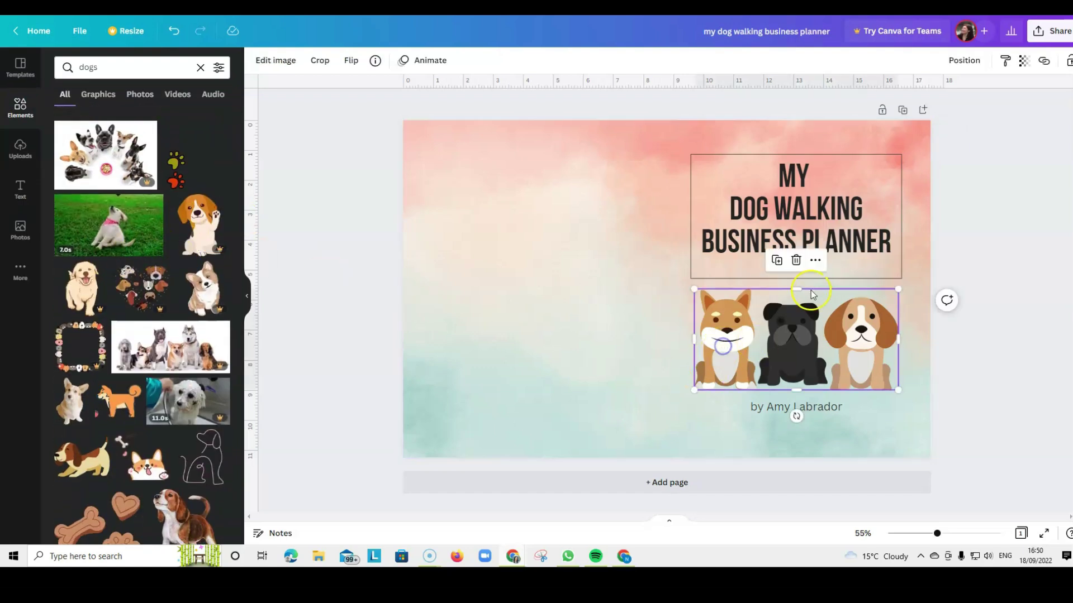
left_click(796, 260)
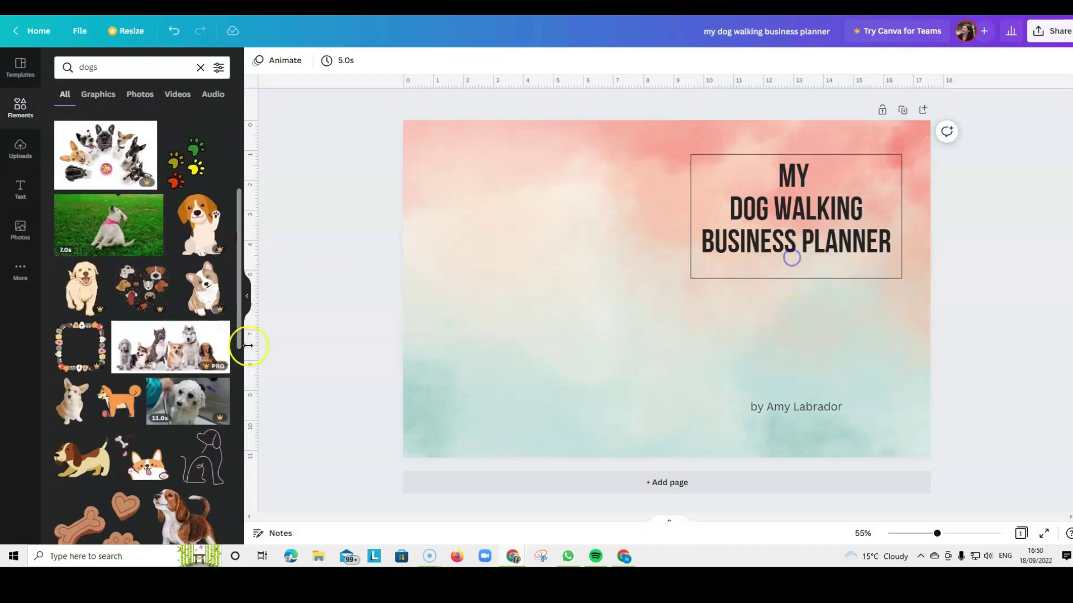
left_click(202, 295)
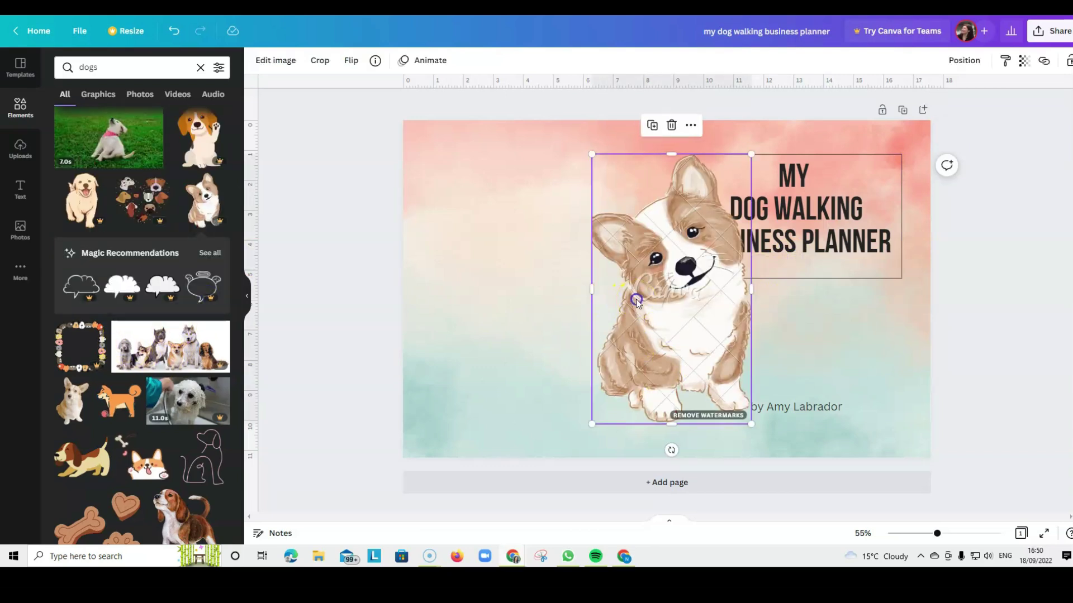
left_click(675, 125)
Add the waving corgi with bone graphic, shrink it into the front cover's bottom-right corner and move the author line up under the title.
scroll(110, 318, "down", 4)
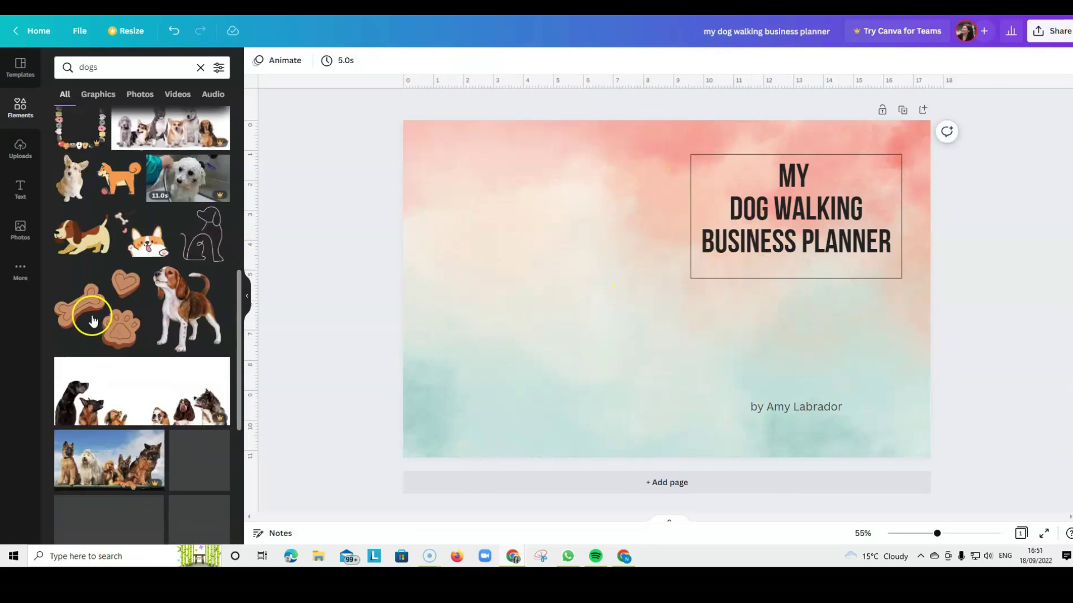
left_click(147, 237)
left_click_drag(694, 338, 789, 378)
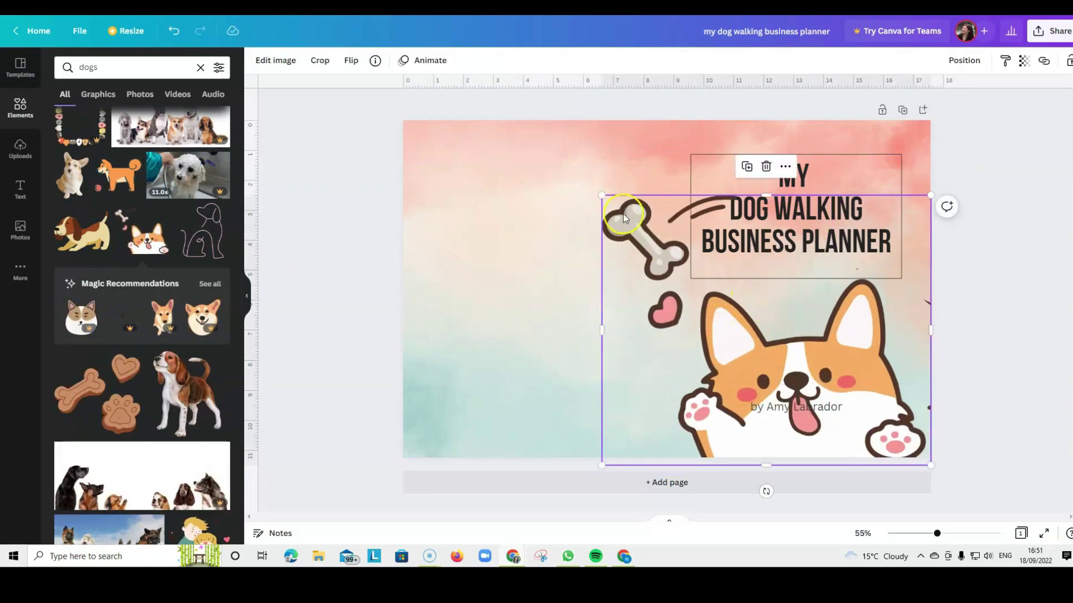
left_click_drag(624, 217, 832, 377)
left_click(894, 358)
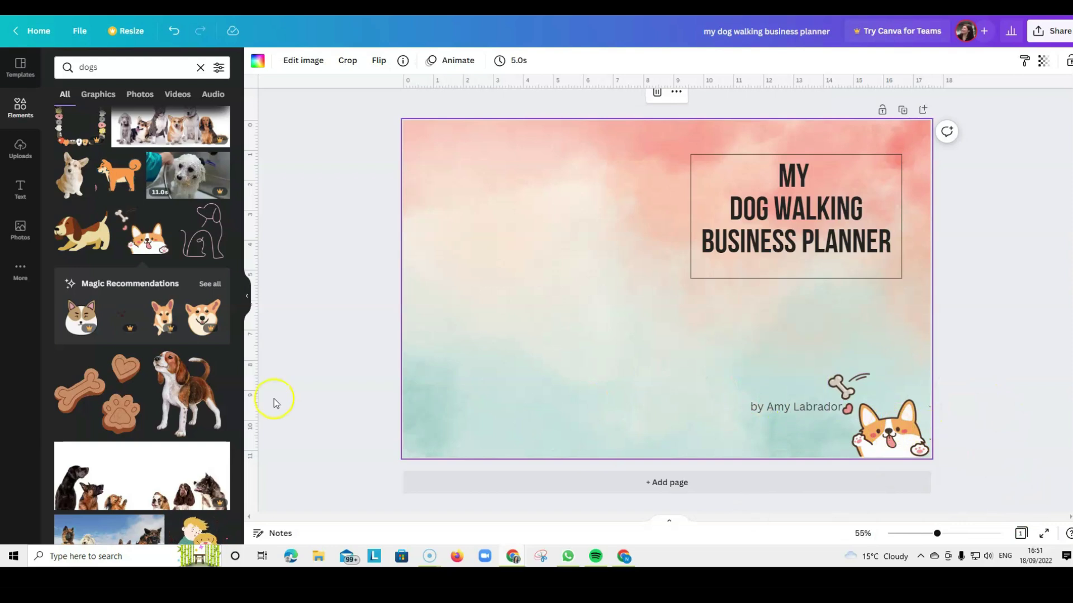
left_click_drag(779, 410, 784, 322)
Add a second copy of the waving corgi graphic to the page and show more graphics like it.
left_click(147, 235)
left_click(161, 212)
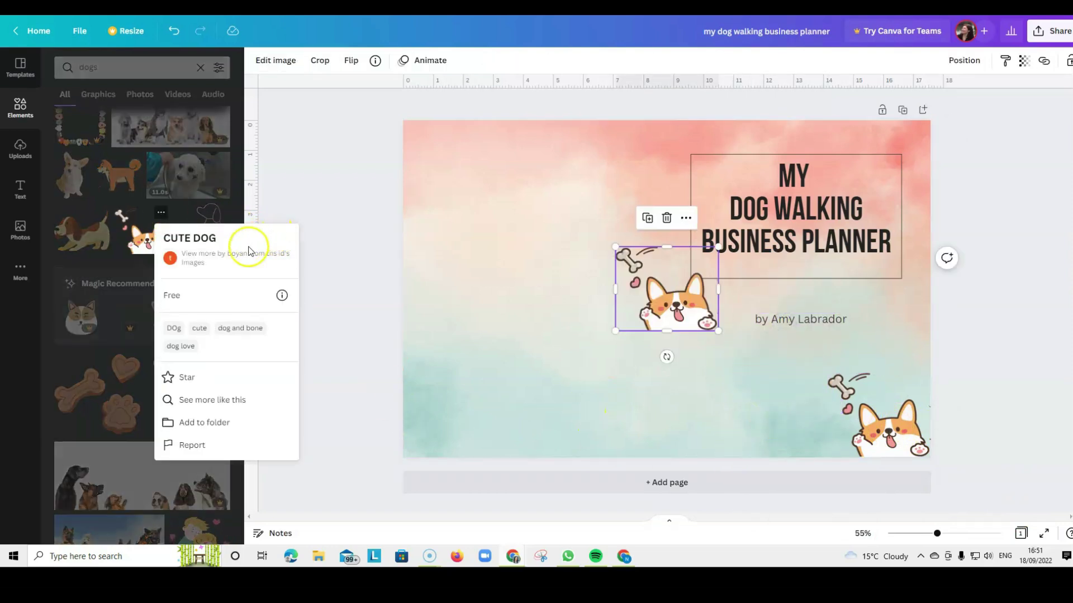
left_click(161, 212)
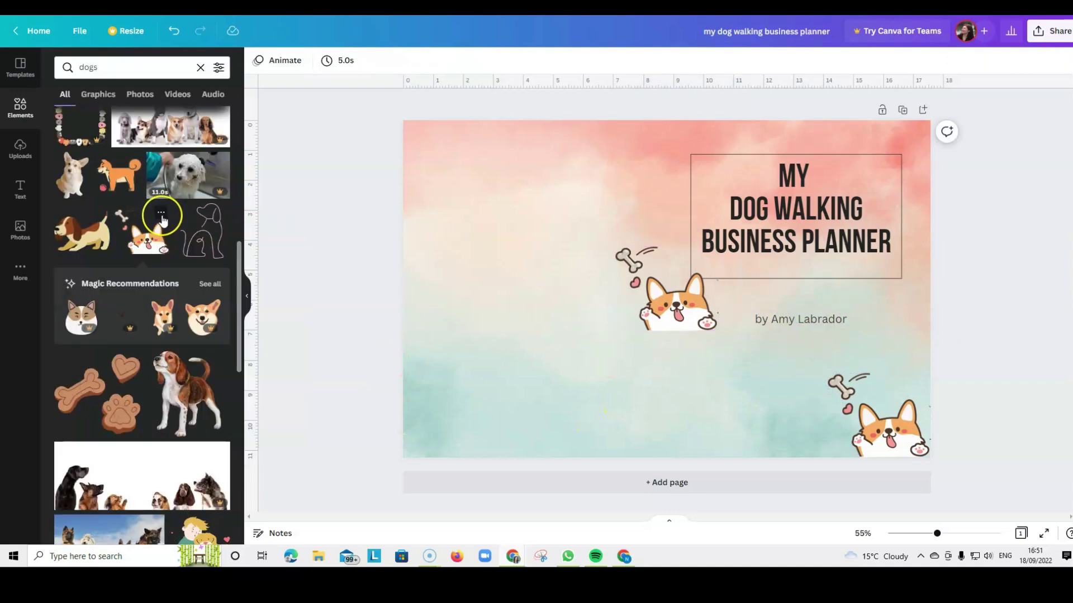
left_click(161, 215)
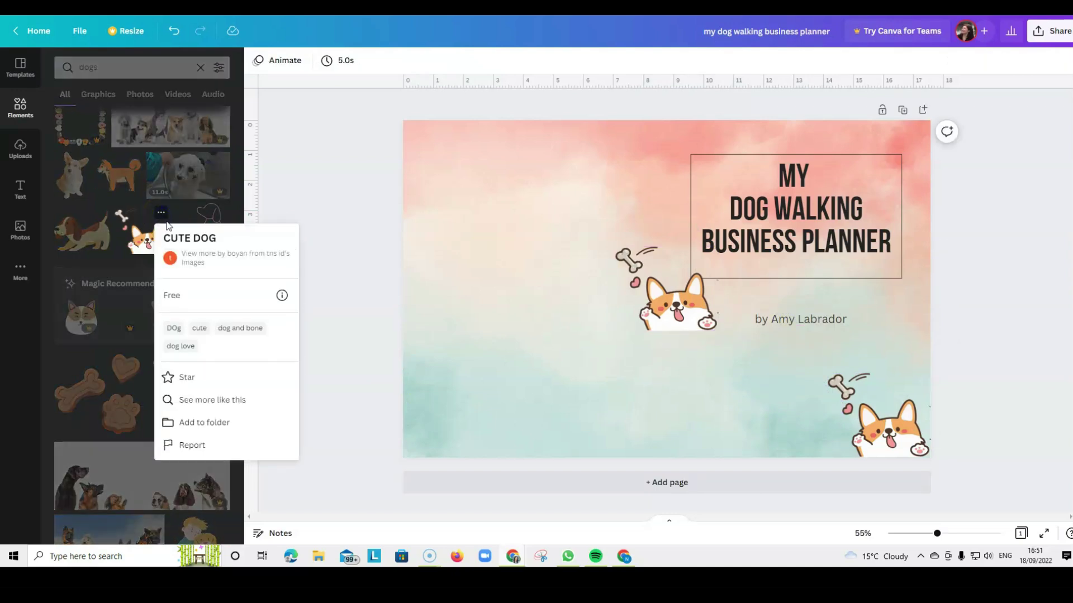
left_click(215, 401)
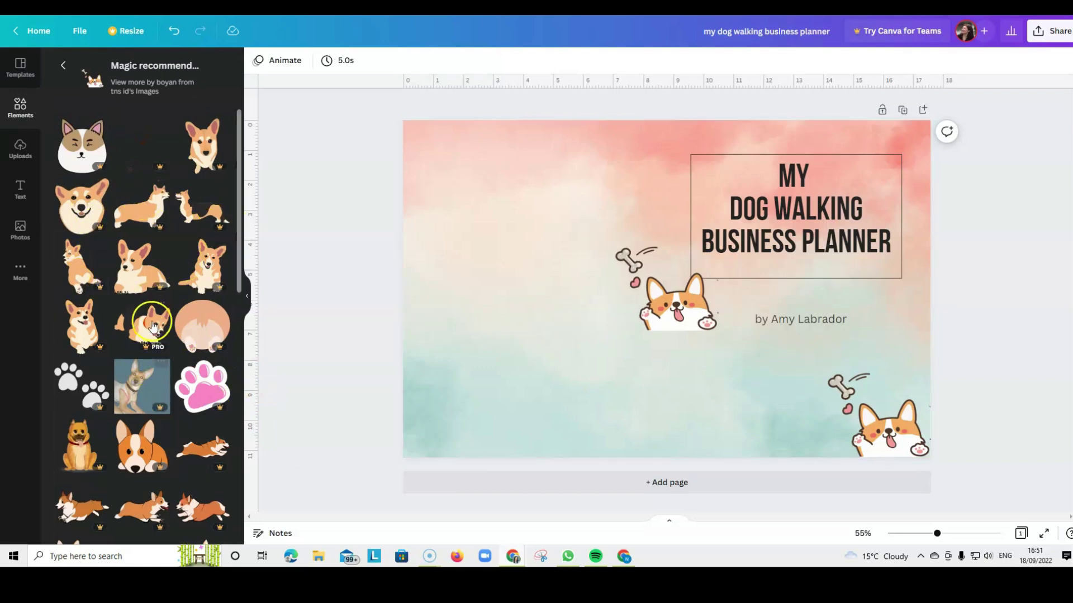
Remove the extra waving corgi copy and shift the title's outline frame and the remaining corgi slightly left on the front cover.
scroll(94, 334, "down", 10)
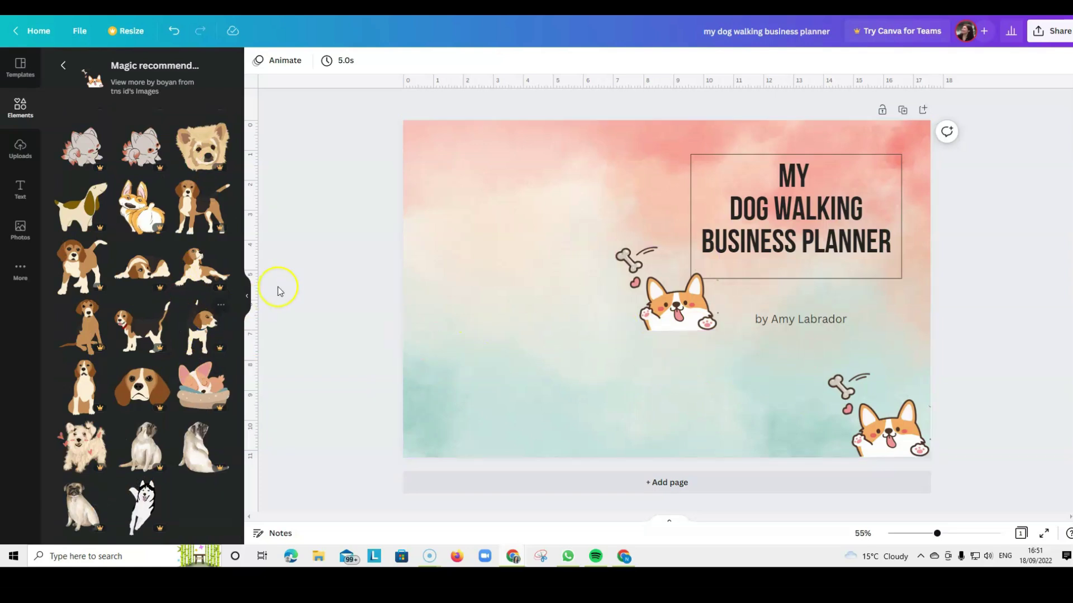
scroll(156, 273, "up", 1)
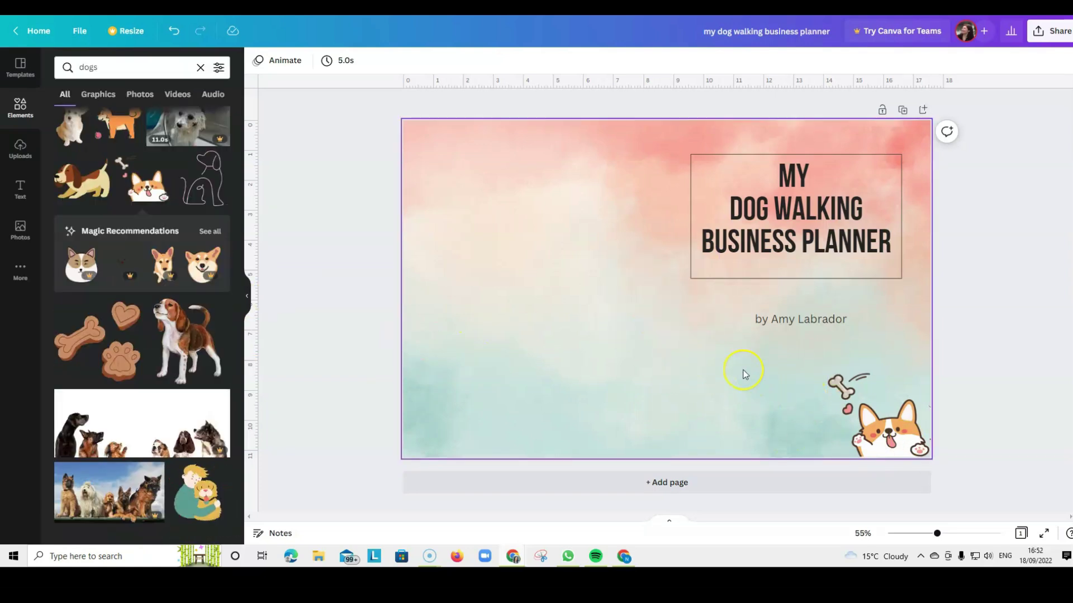
left_click(841, 259)
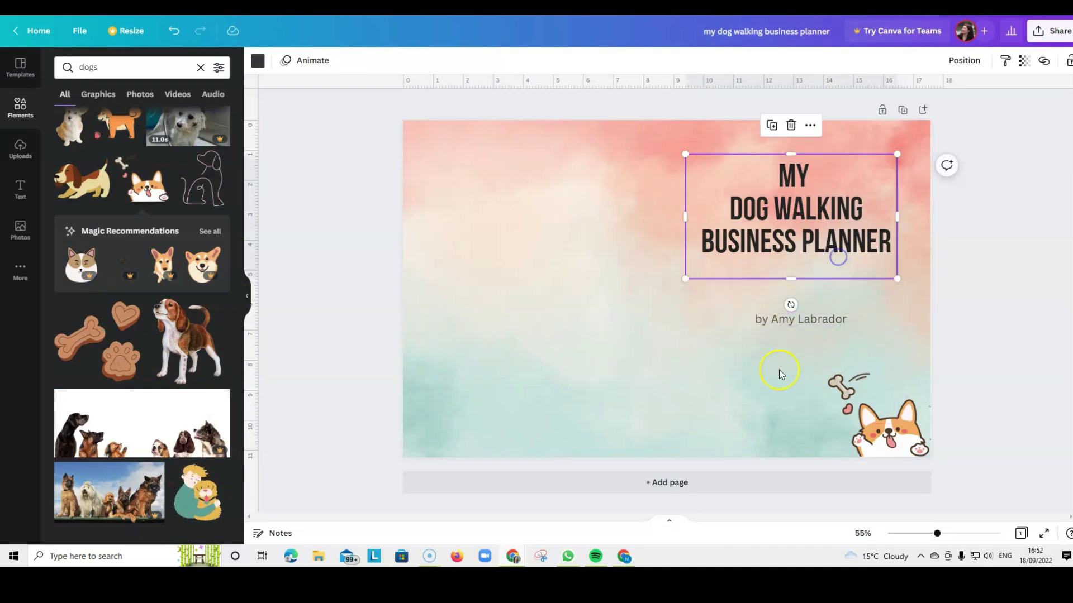
left_click_drag(896, 442, 877, 428)
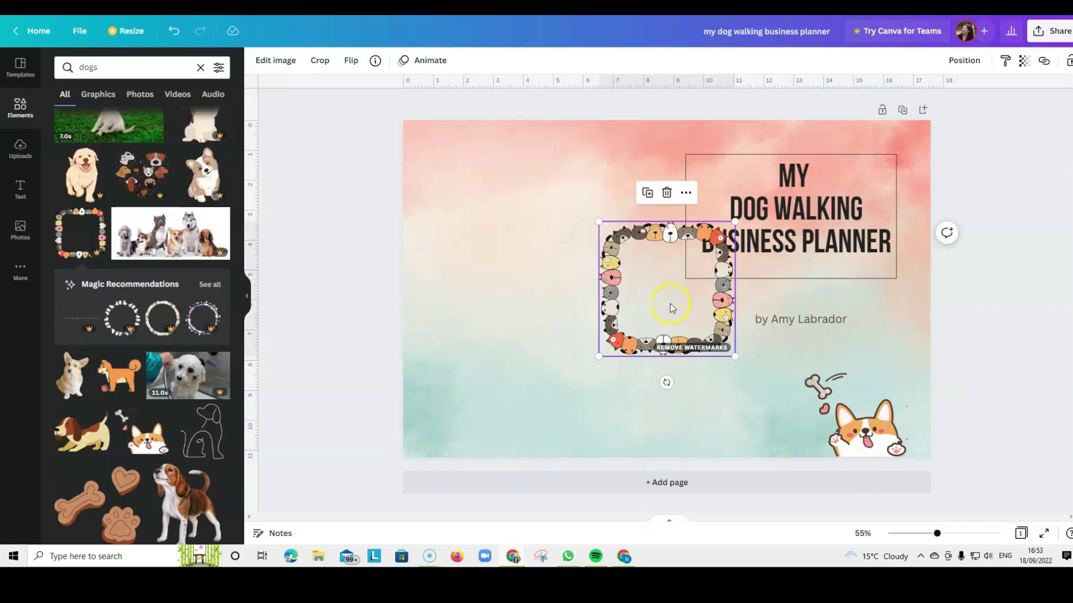
Replace the title's outline frame with the square dog-faces border, enlarged and placed around the title on the front cover.
left_click_drag(669, 304, 572, 264)
left_click(703, 174)
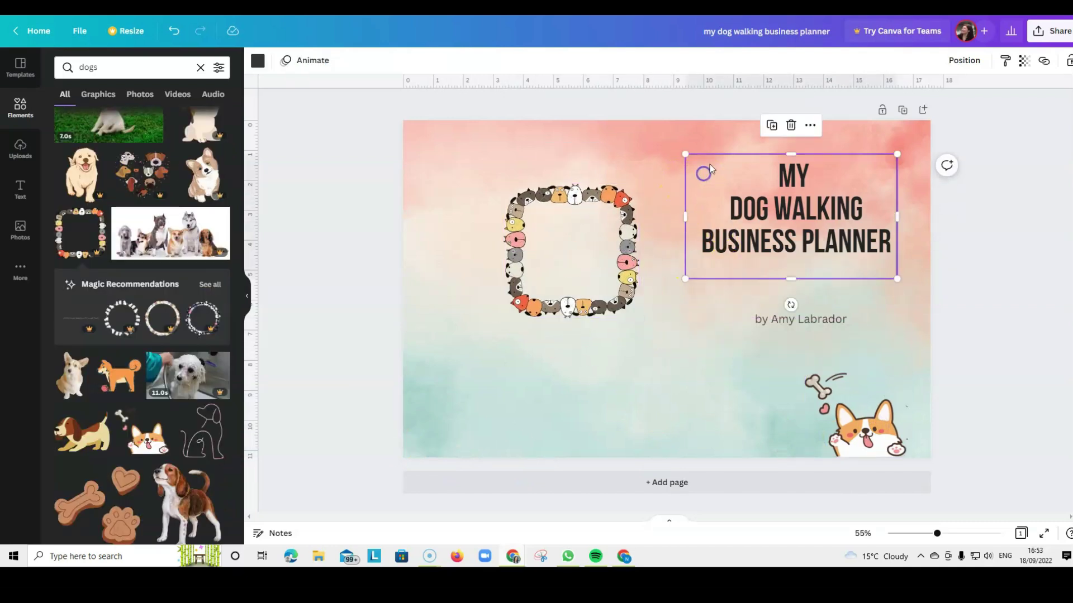
left_click(555, 240)
left_click_drag(548, 249, 777, 204)
left_click_drag(827, 270, 944, 342)
left_click(739, 320)
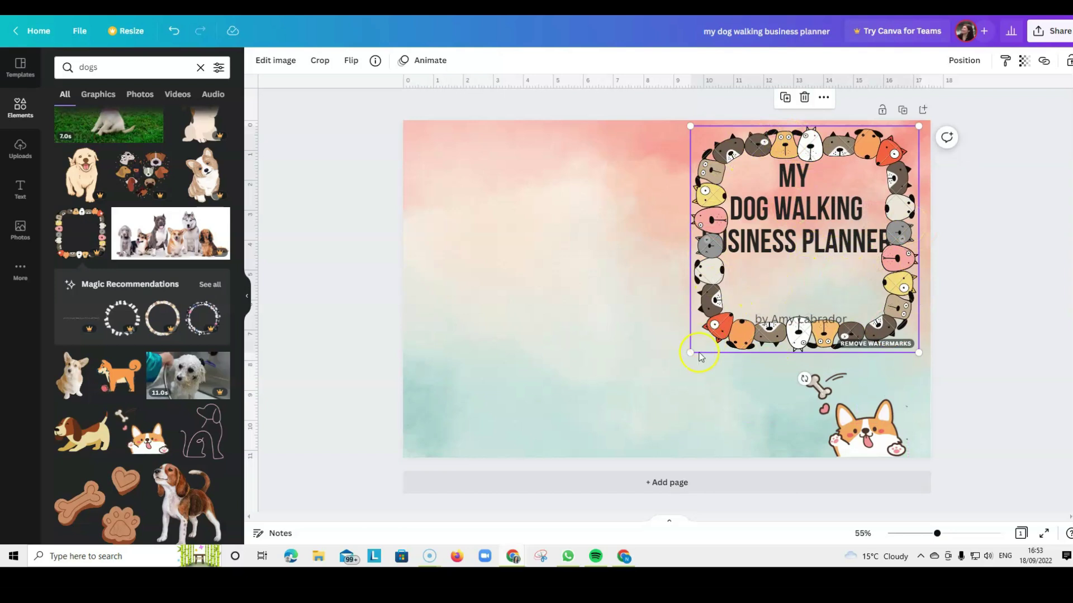
Enlarge the dog-faces border towards its lower-left corner and fit the reduced title and the author line inside it.
left_click_drag(687, 354, 665, 376)
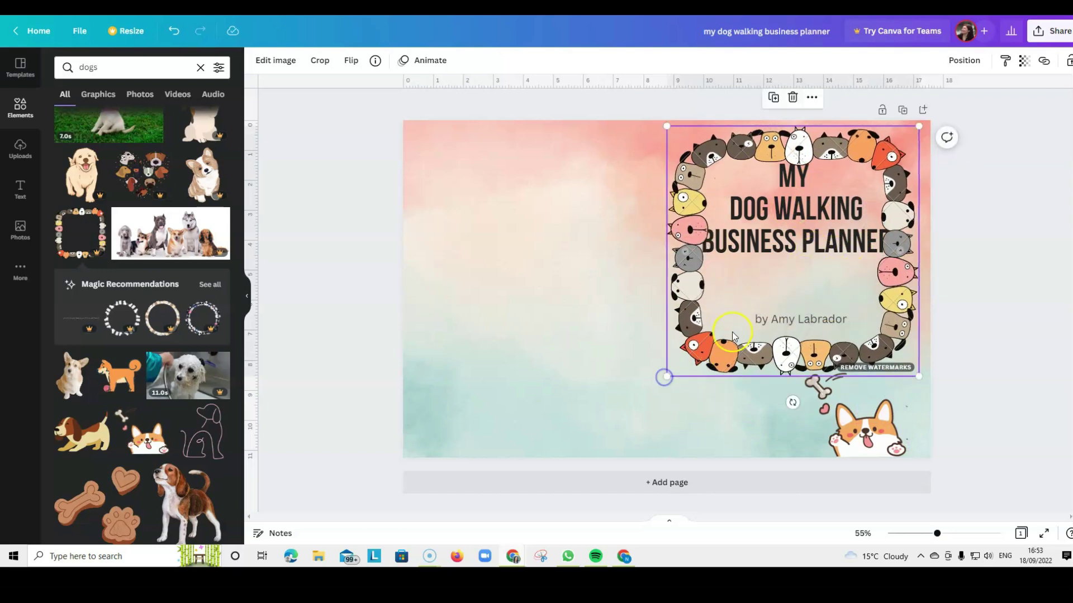
left_click_drag(749, 304, 758, 302)
left_click_drag(674, 373, 654, 395)
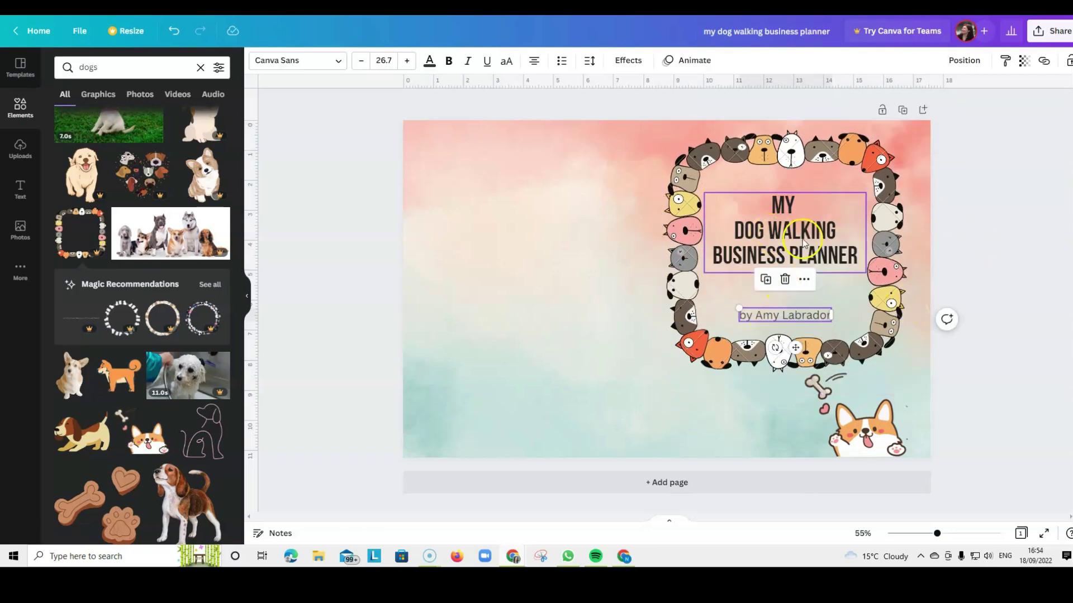
Lower the dog-faces border slightly and move the waving corgi left so it sits beneath the border at the cover's lower edge.
left_click_drag(861, 429, 835, 438)
left_click_drag(848, 321, 849, 330)
left_click(815, 429)
left_click_drag(813, 431, 824, 435)
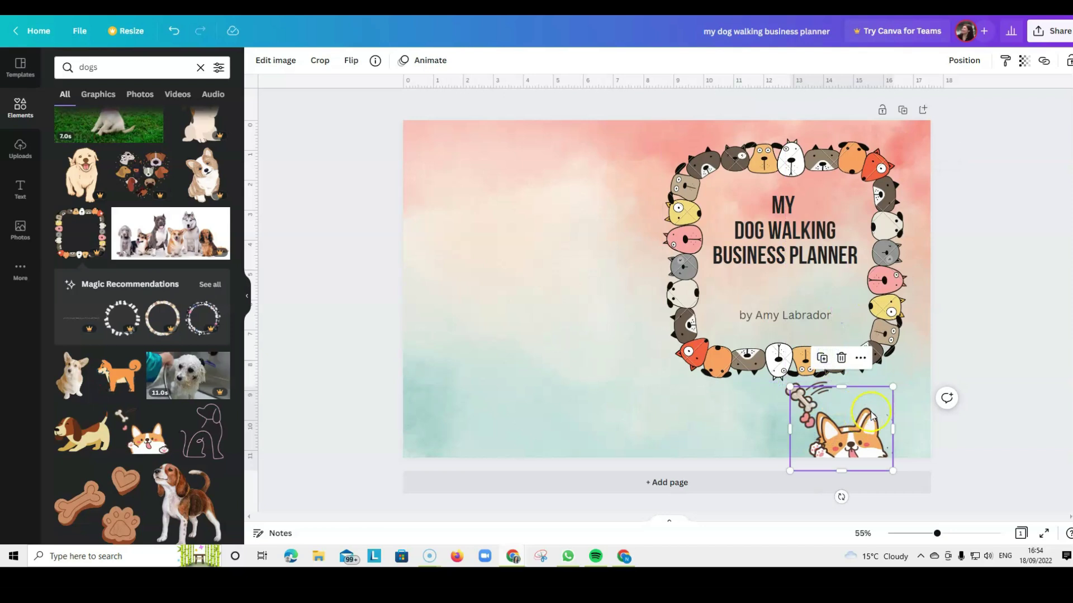
left_click(960, 384)
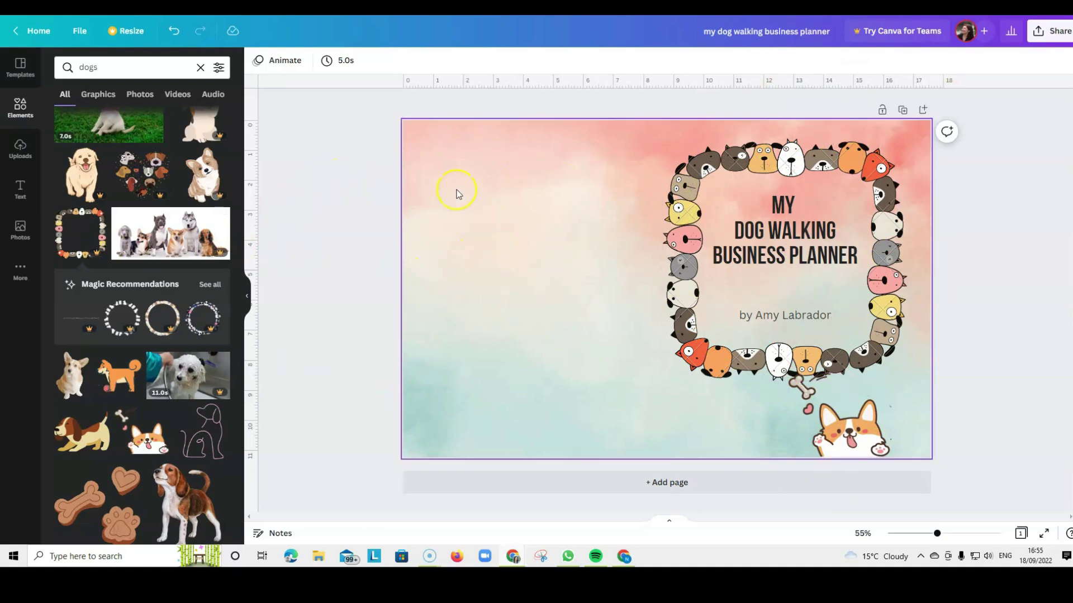
Add a subheading text box at font size 14 near the upper-left corner of the back cover.
left_click(21, 188)
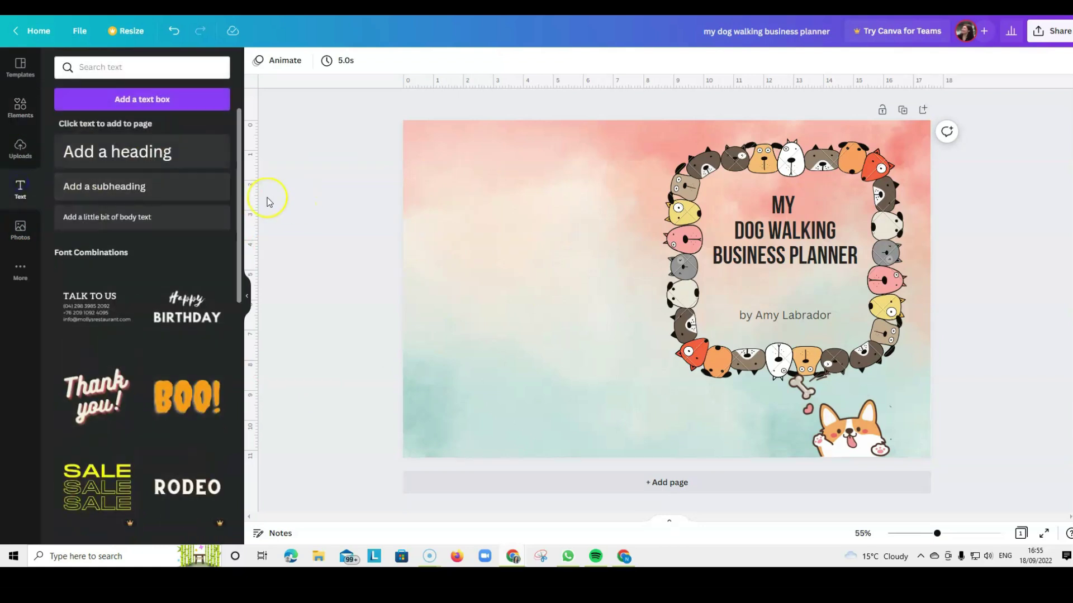
left_click(161, 192)
left_click_drag(679, 328, 540, 206)
double_click(593, 166)
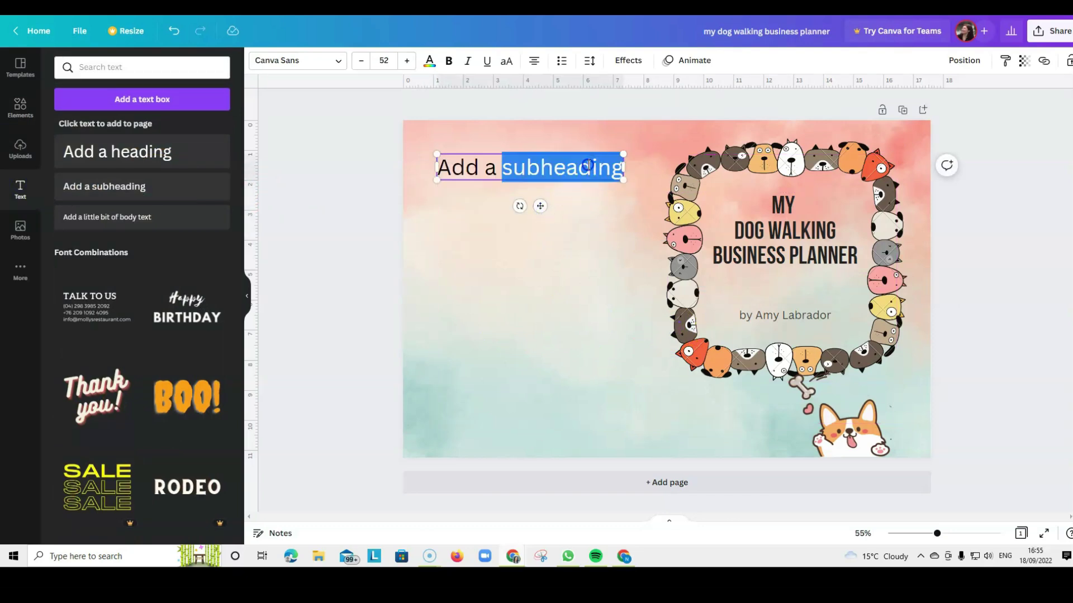
left_click(384, 60)
left_click(380, 154)
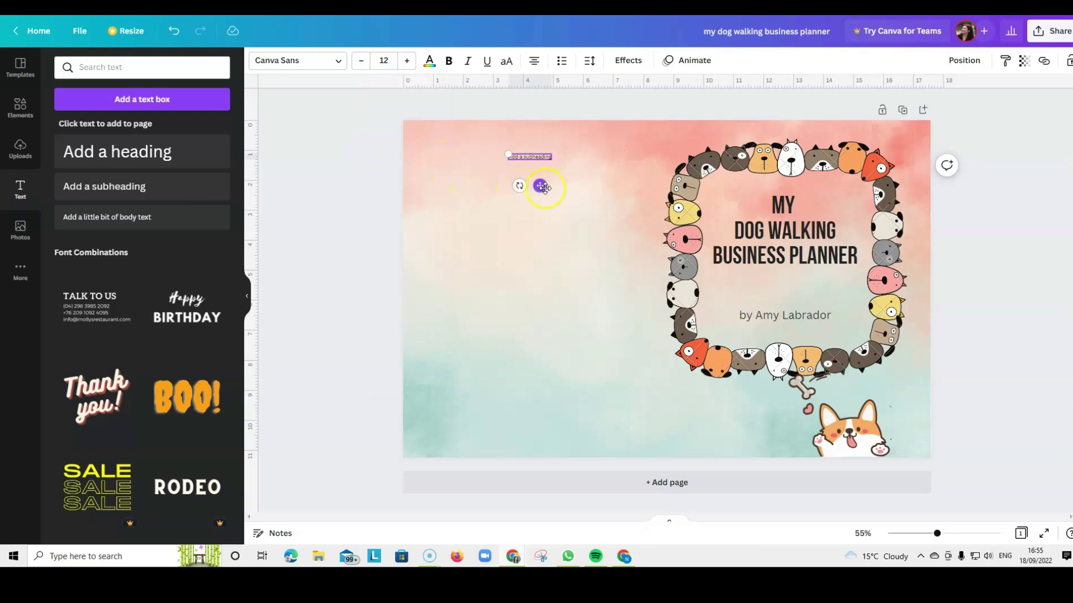
left_click(383, 60)
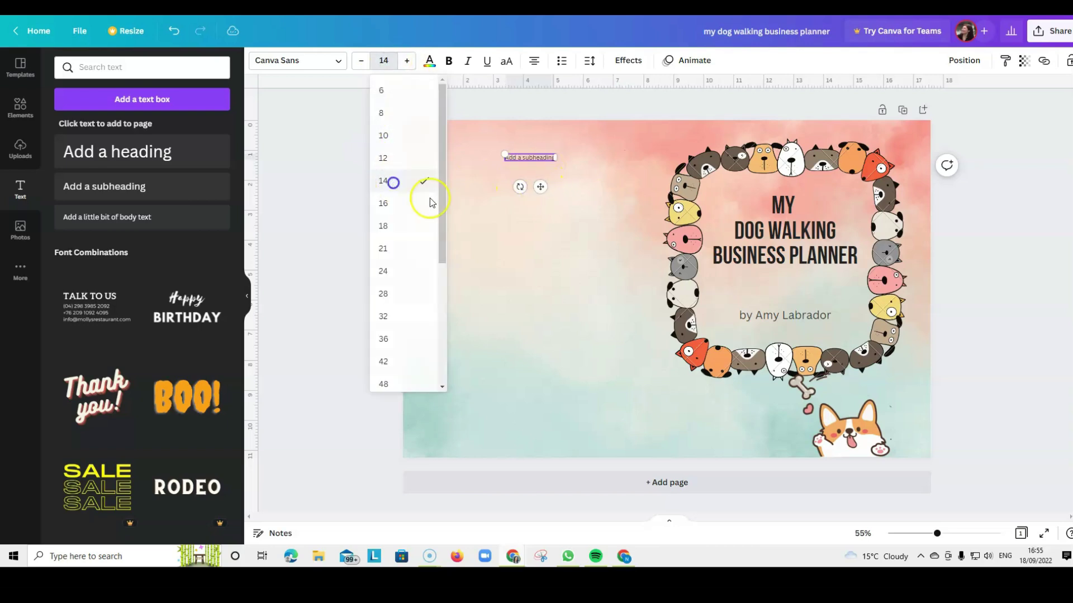
left_click(394, 182)
left_click_drag(540, 188, 474, 187)
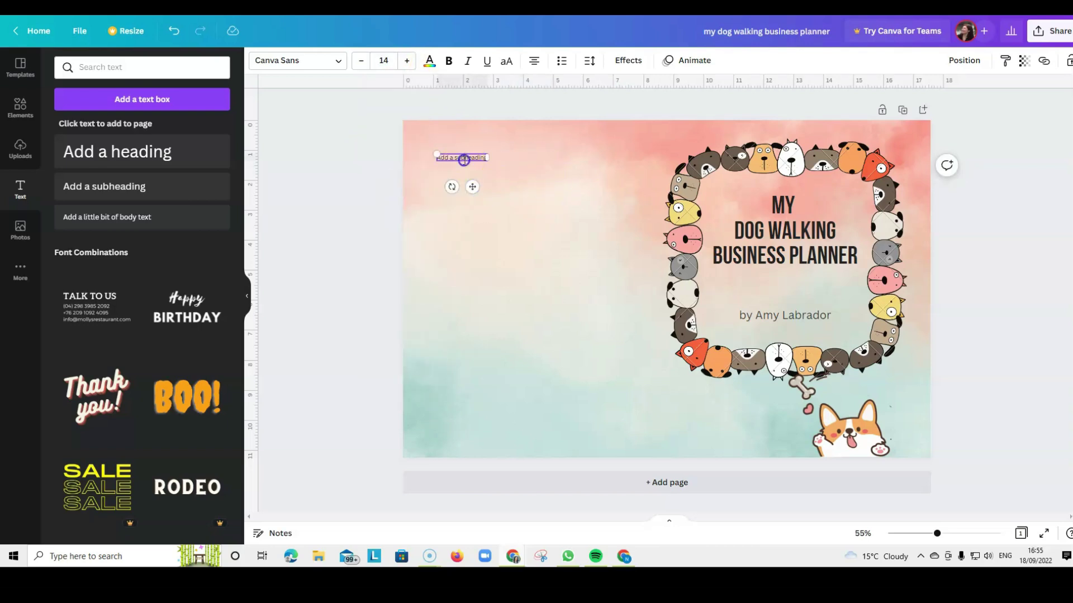
Write "This dog walking planner will help you organise your business and keep everything you need in one place!" as the back-cover blurb.
type("This dog walking planner will help you organise your")
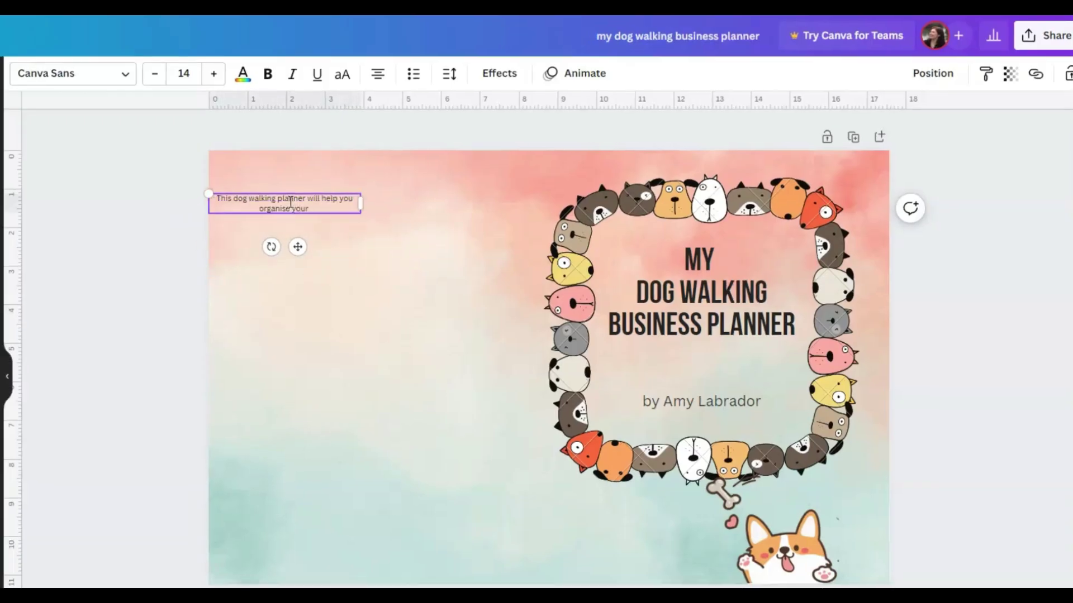
type(" business and keep everything you need in one place!")
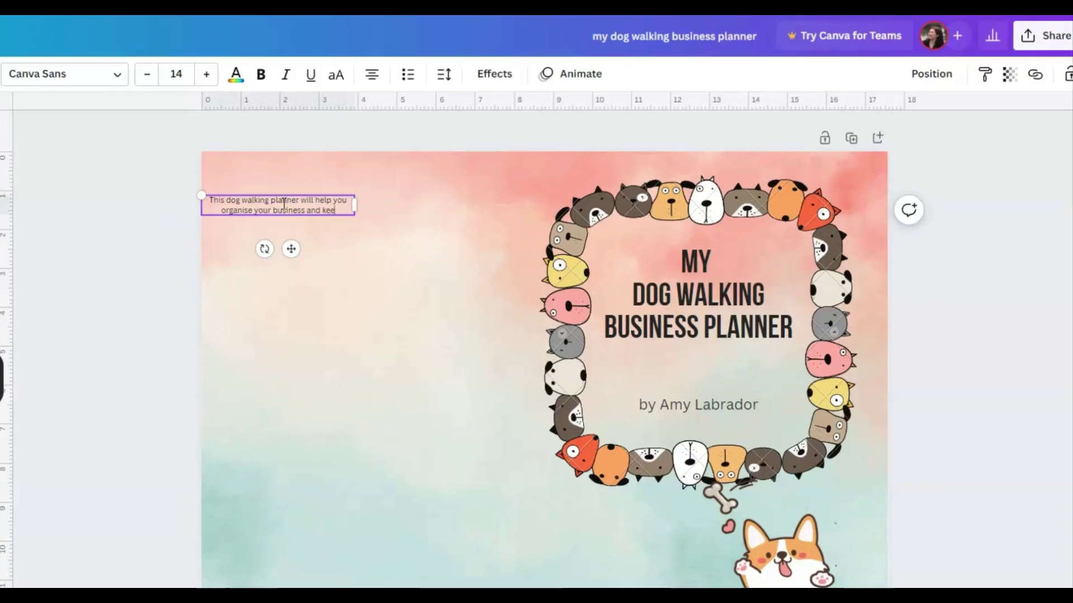
Add the blurb's second paragraph, "No more looking for your customers telephone number or address and you will see all your appointments at a glance.".
key("Return")
key("Return")
type("No more looking for your customers telephone number or address and you will see all your appointments at a glance")
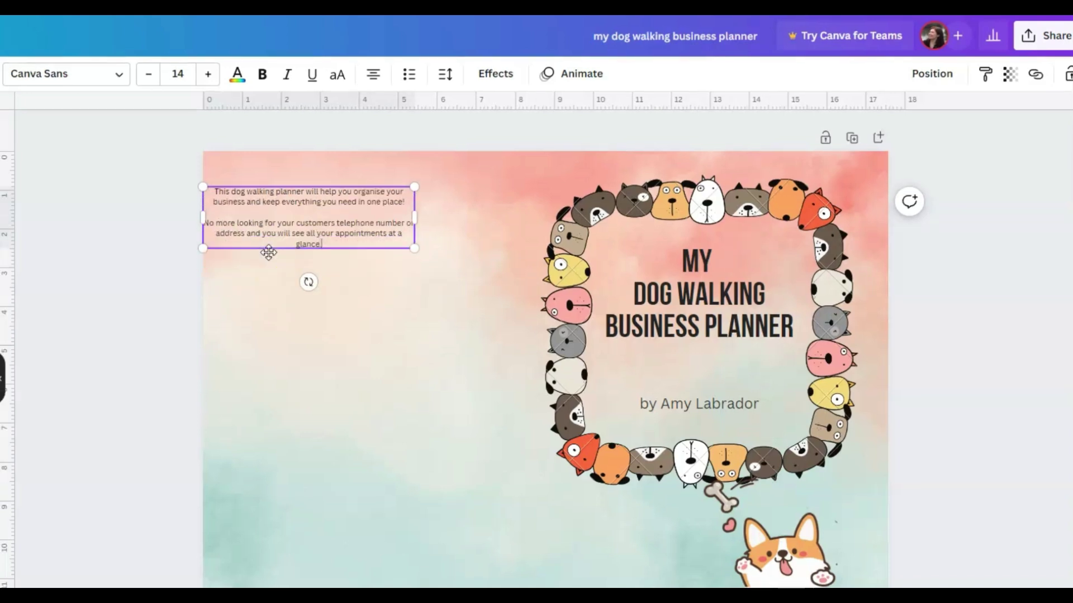
type(".")
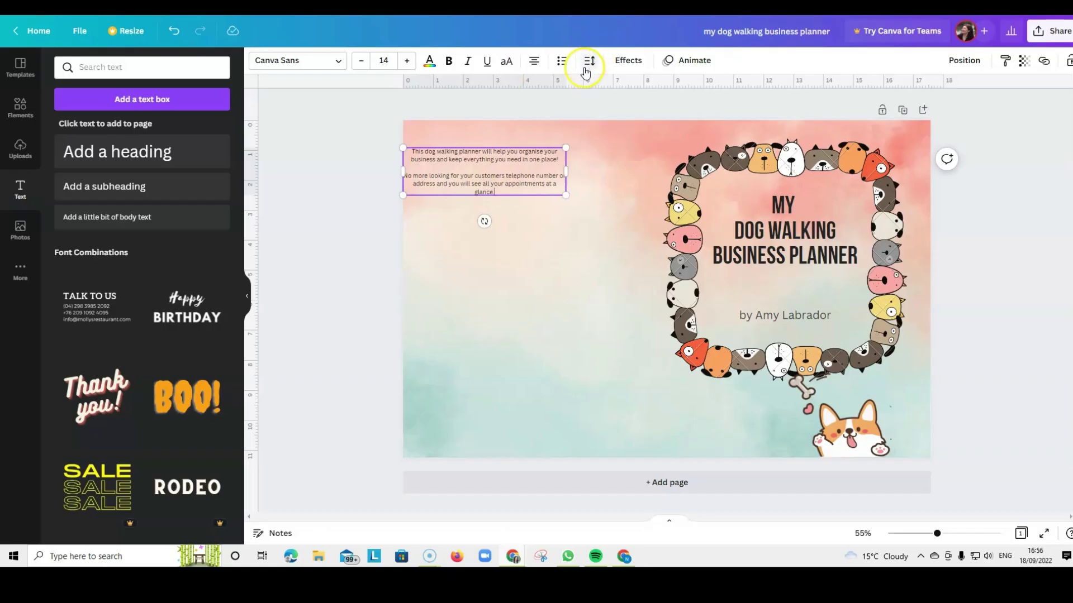
Move the blurb in from the back cover's edge and justify both of its paragraphs.
left_click(533, 60)
left_click_drag(494, 199, 532, 209)
triple_click(571, 201)
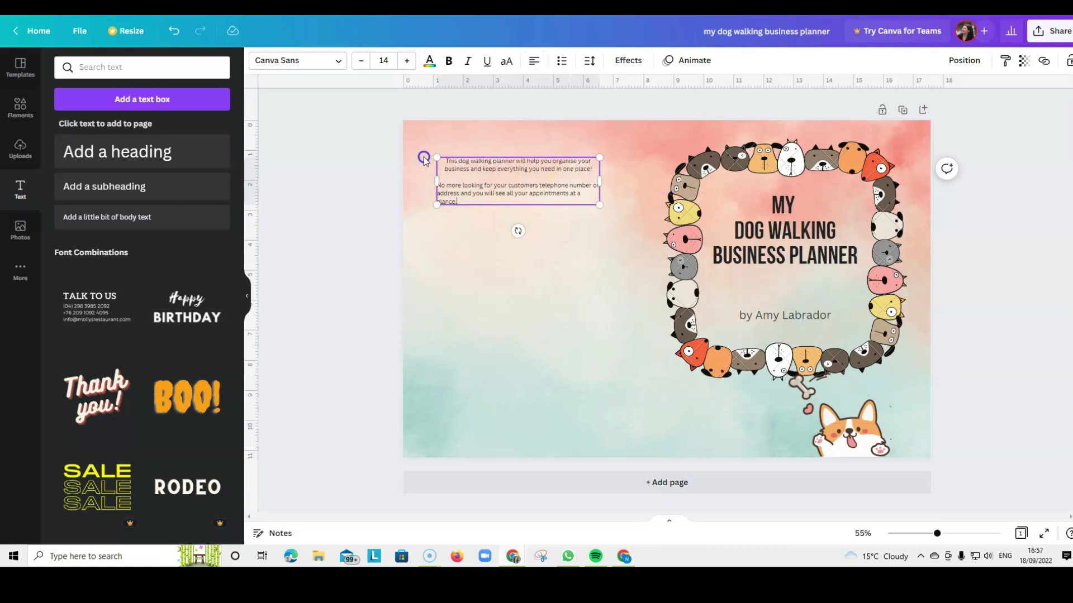
key("ctrl+a")
left_click(536, 61)
left_click(575, 237)
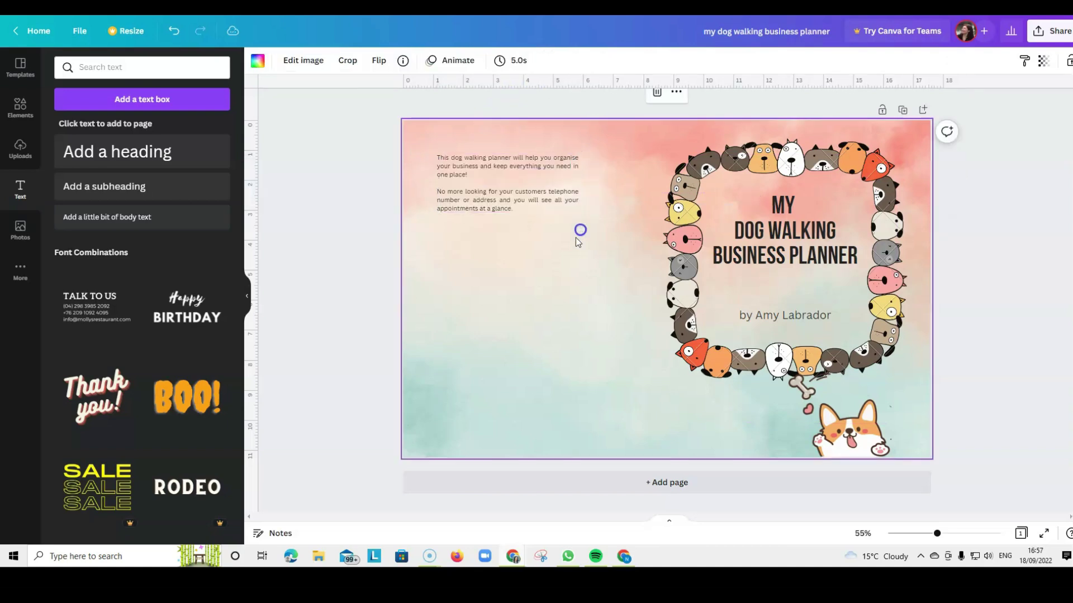
Widen the blurb's text box slightly towards the spine.
left_click(579, 179)
left_click_drag(581, 182, 599, 183)
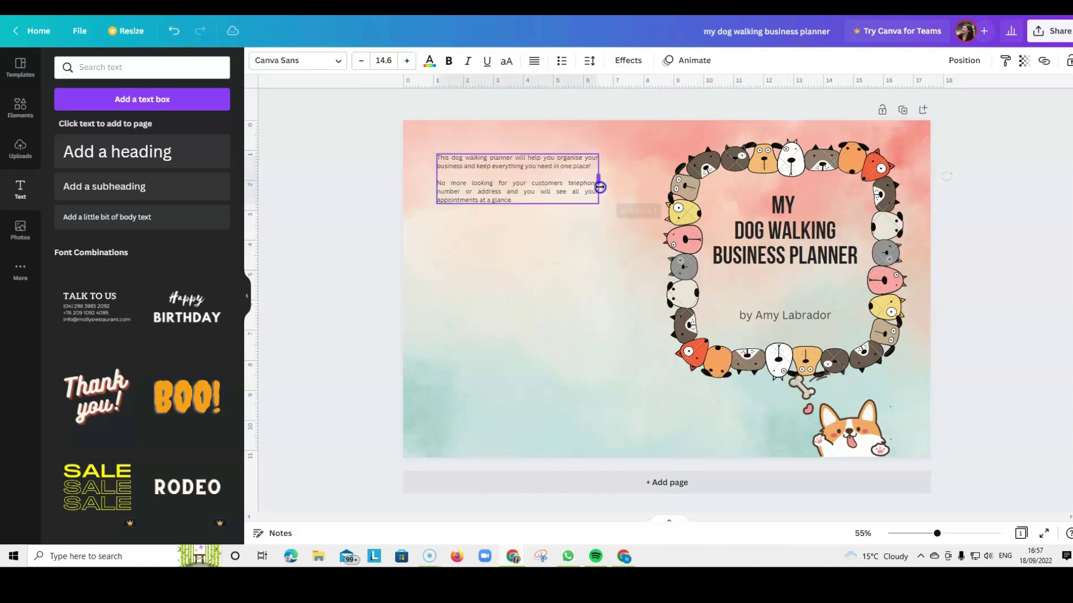
left_click(560, 246)
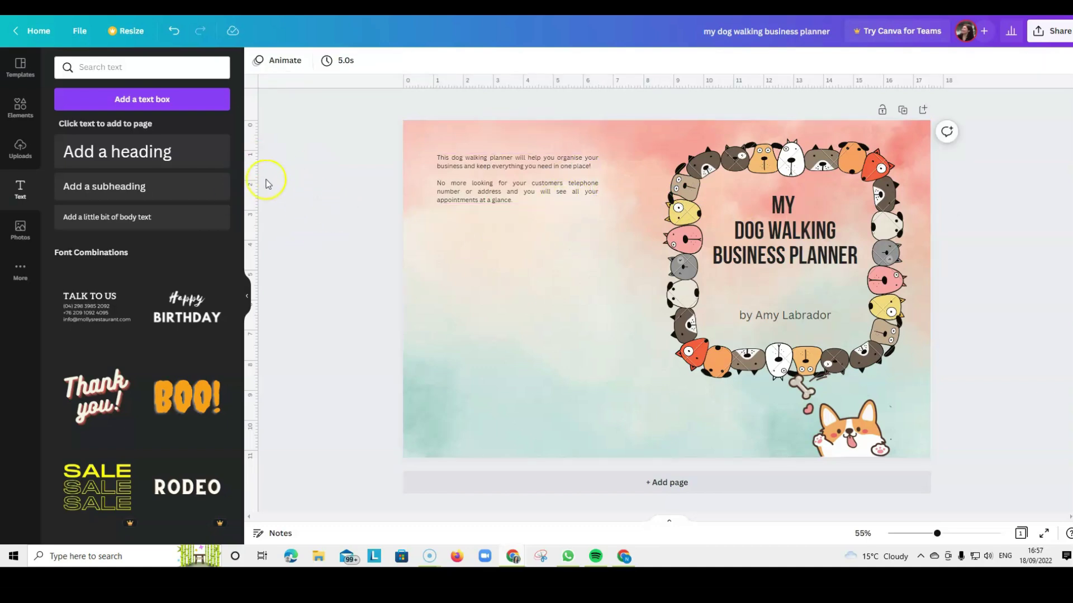
Place the uploaded KDP cover template image over the whole page and send it behind the text and dog graphics.
left_click(21, 108)
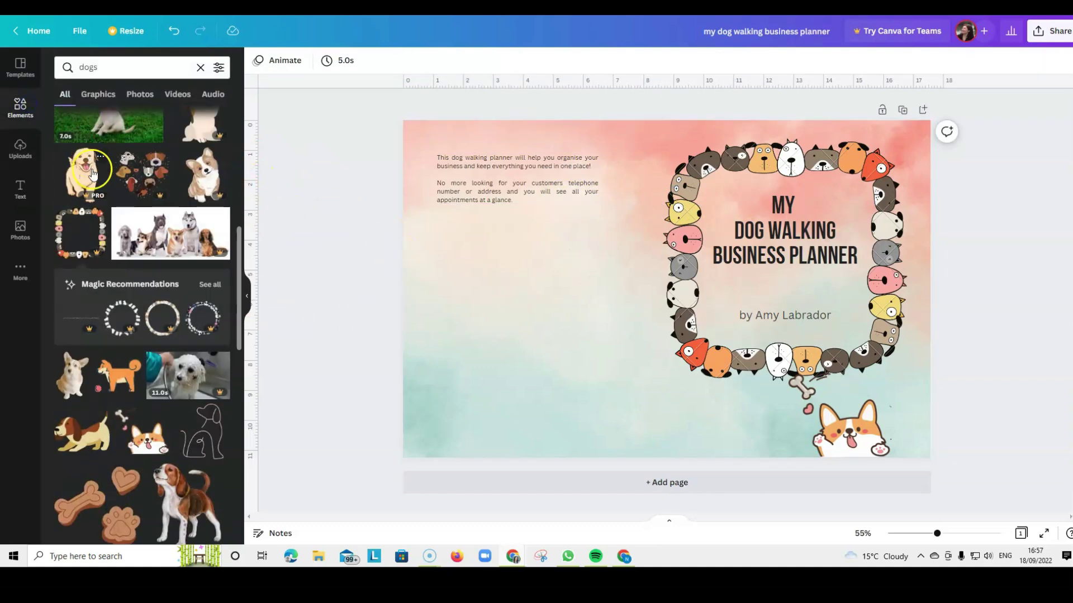
left_click(20, 149)
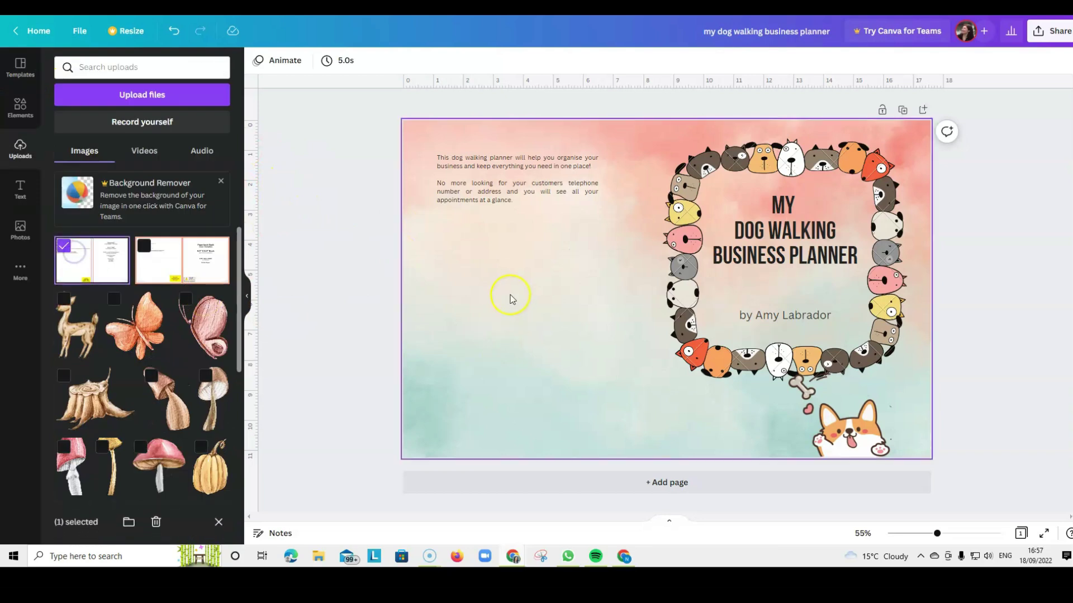
left_click_drag(105, 263, 470, 244)
left_click_drag(776, 358, 919, 460)
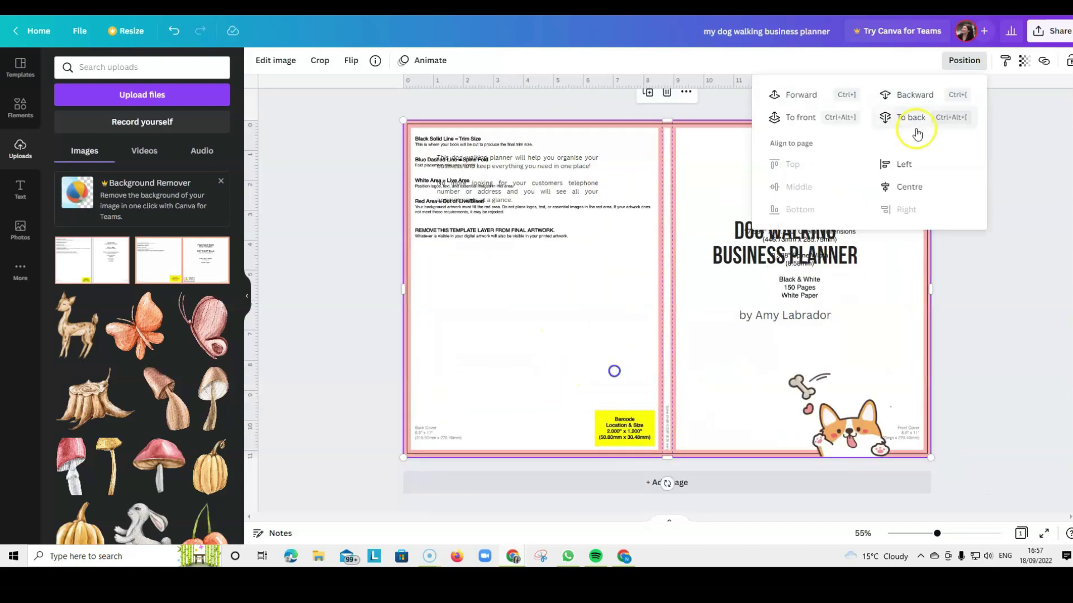
left_click(904, 97)
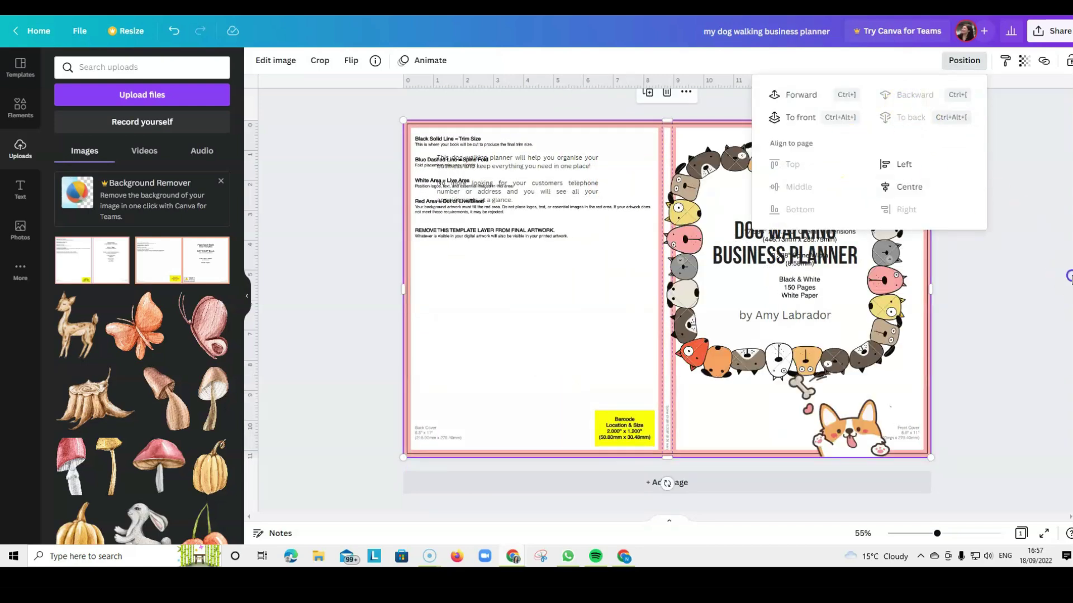
left_click(1069, 277)
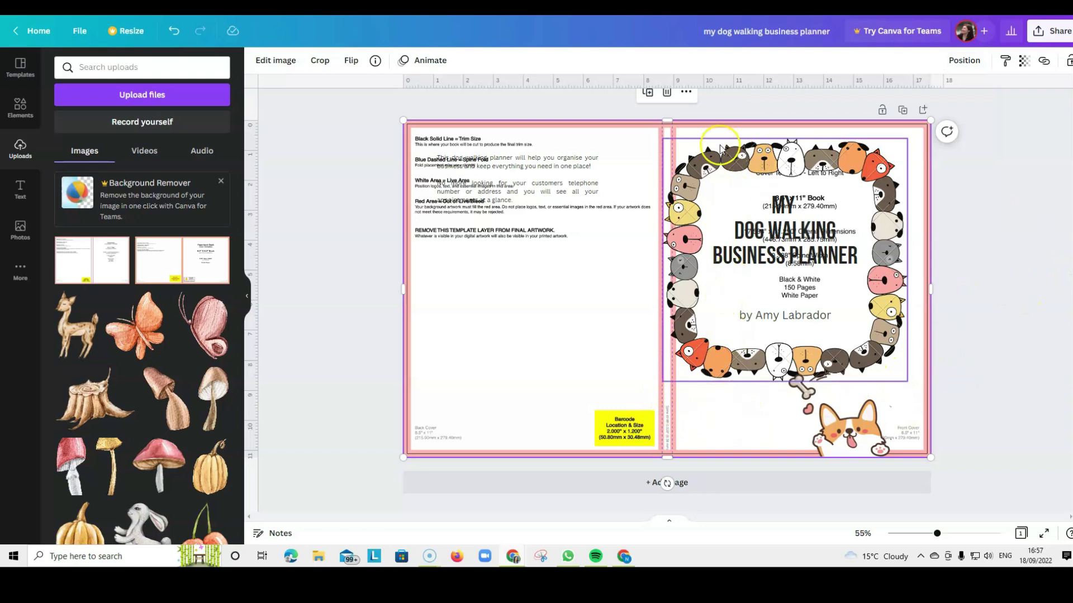
Shift the dog-faces border, title and author line right, centring them within the template's front cover area clear of the spine.
left_click(749, 163)
left_click_drag(748, 162, 762, 160)
left_click_drag(793, 241, 806, 237)
left_click_drag(802, 316, 815, 321)
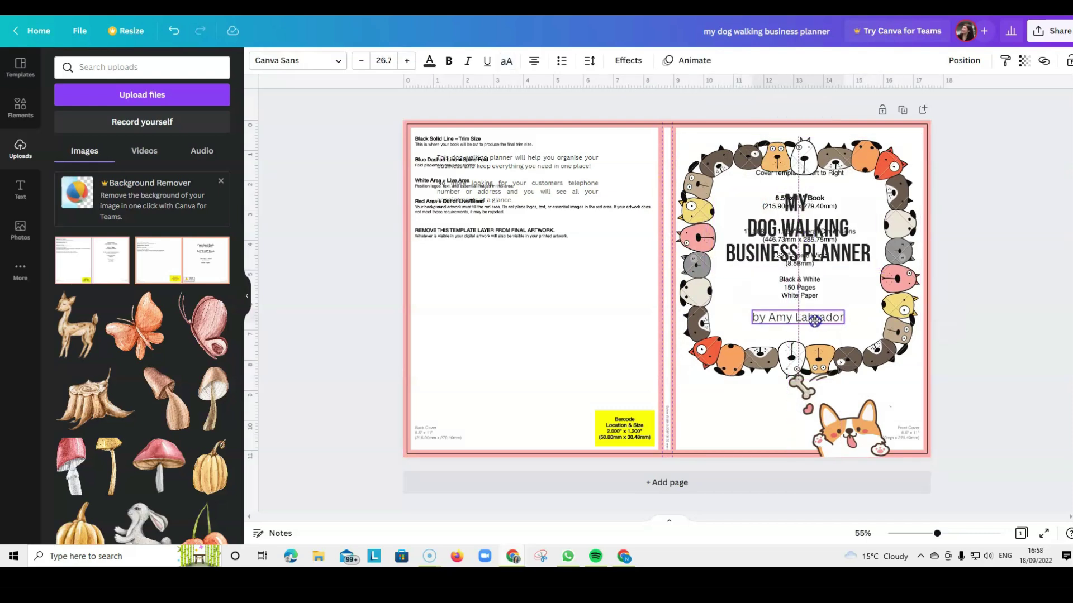
left_click(855, 366)
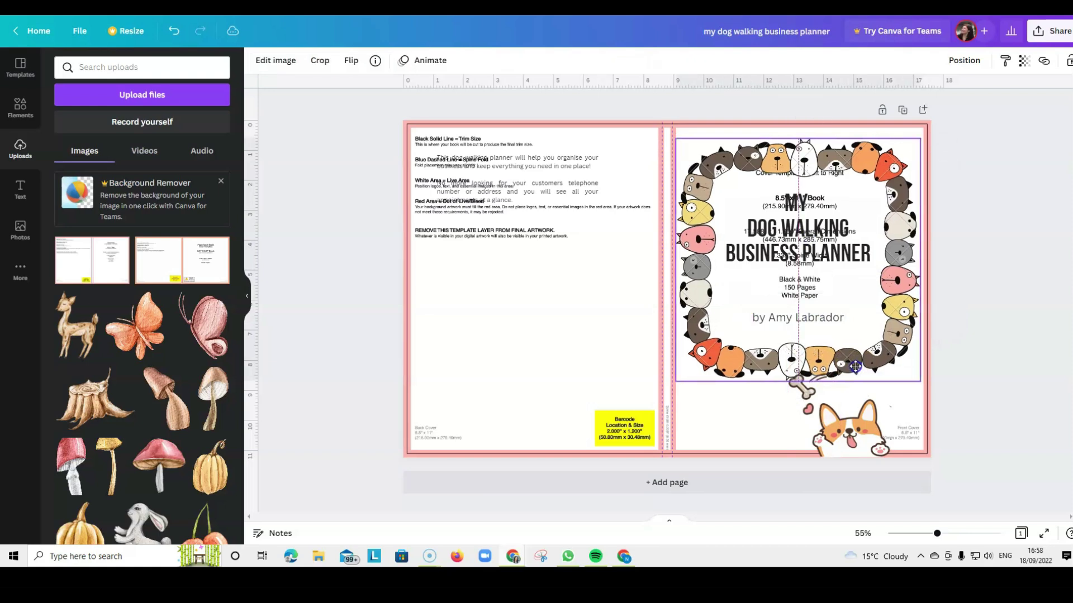
left_click_drag(855, 367, 855, 366)
left_click_drag(851, 160, 852, 164)
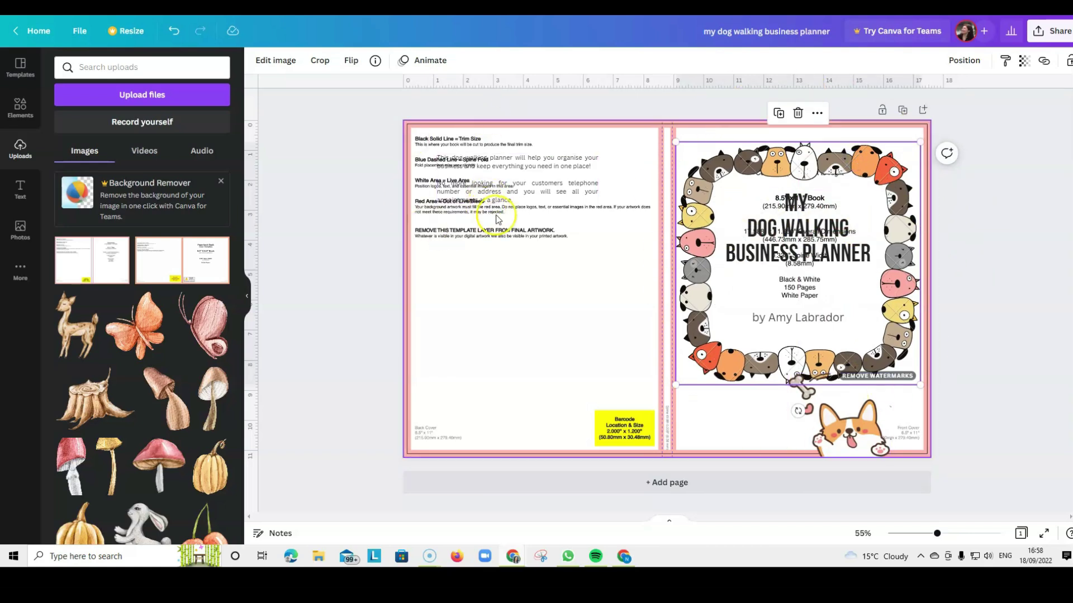
Delete the KDP template guide image from the page.
left_click(541, 389)
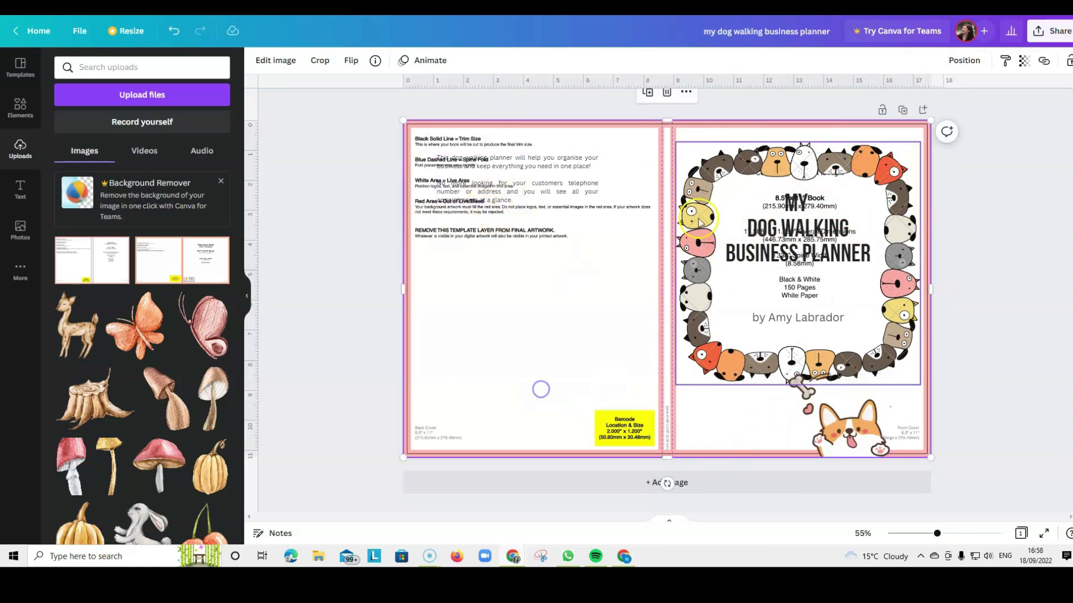
left_click(666, 92)
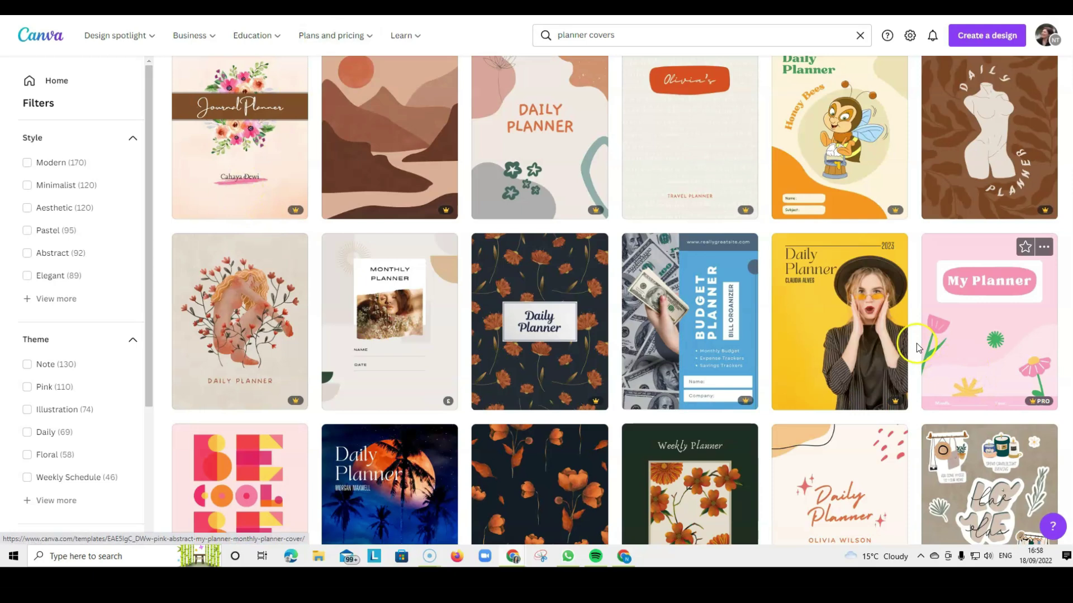
Browse Canva's "planner covers" templates for cover design ideas.
scroll(916, 343, "down", 5)
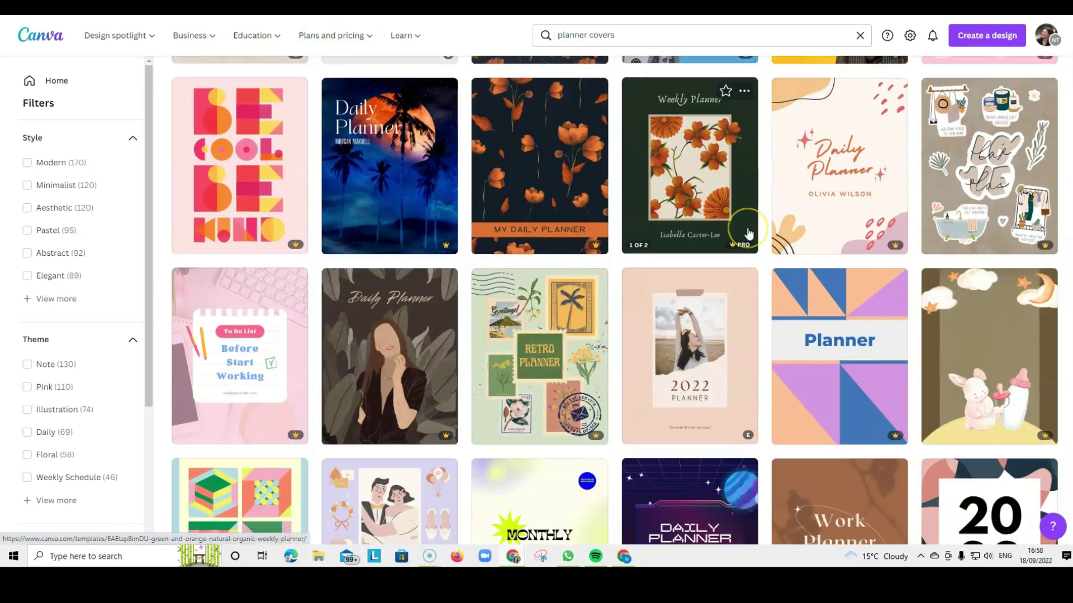
scroll(749, 233, "down", 5)
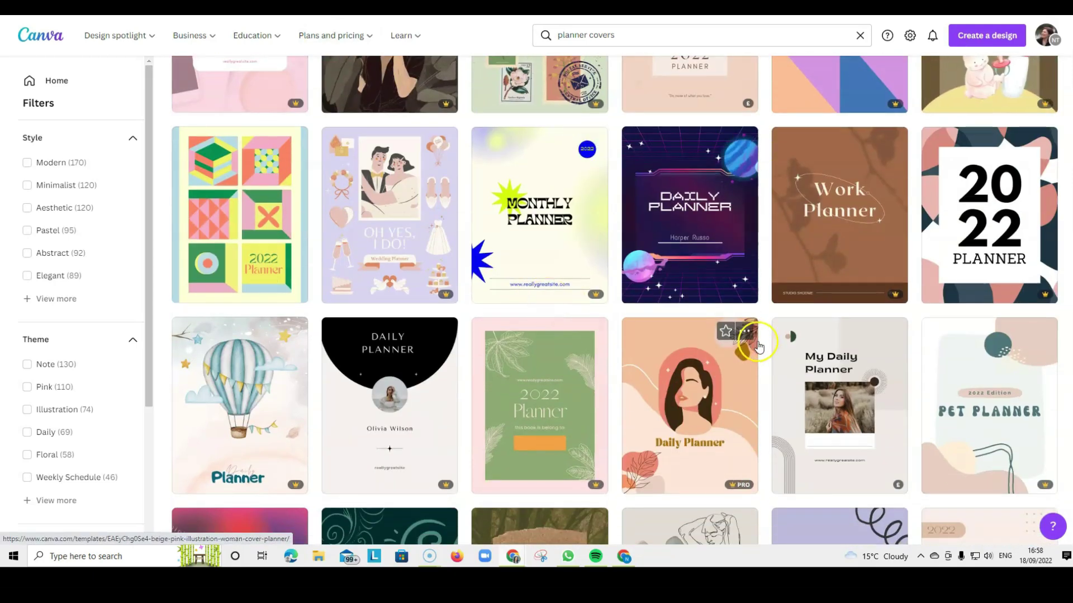
scroll(263, 256, "down", 5)
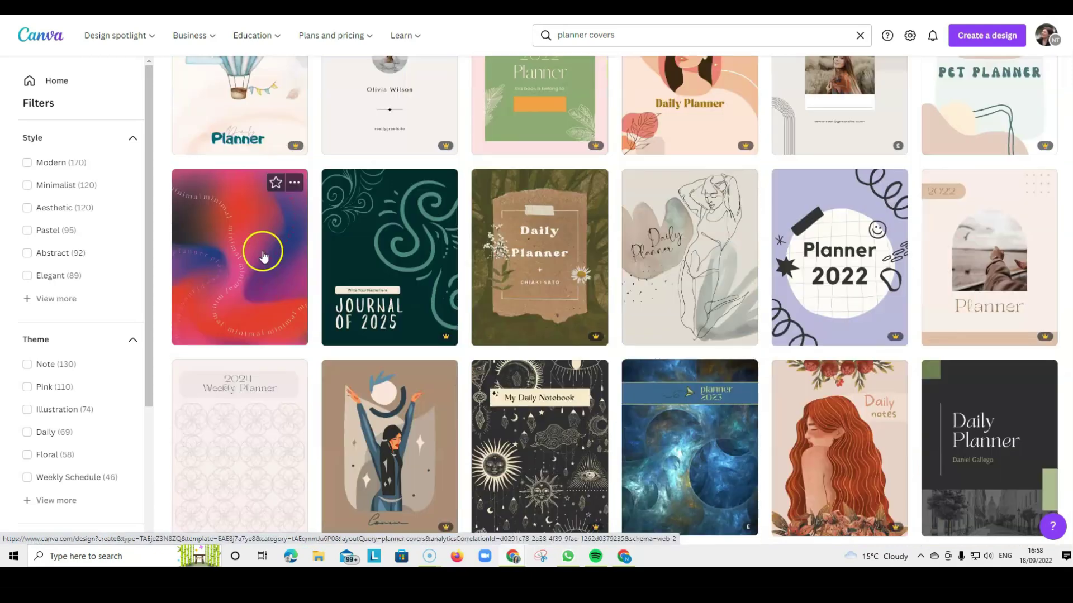